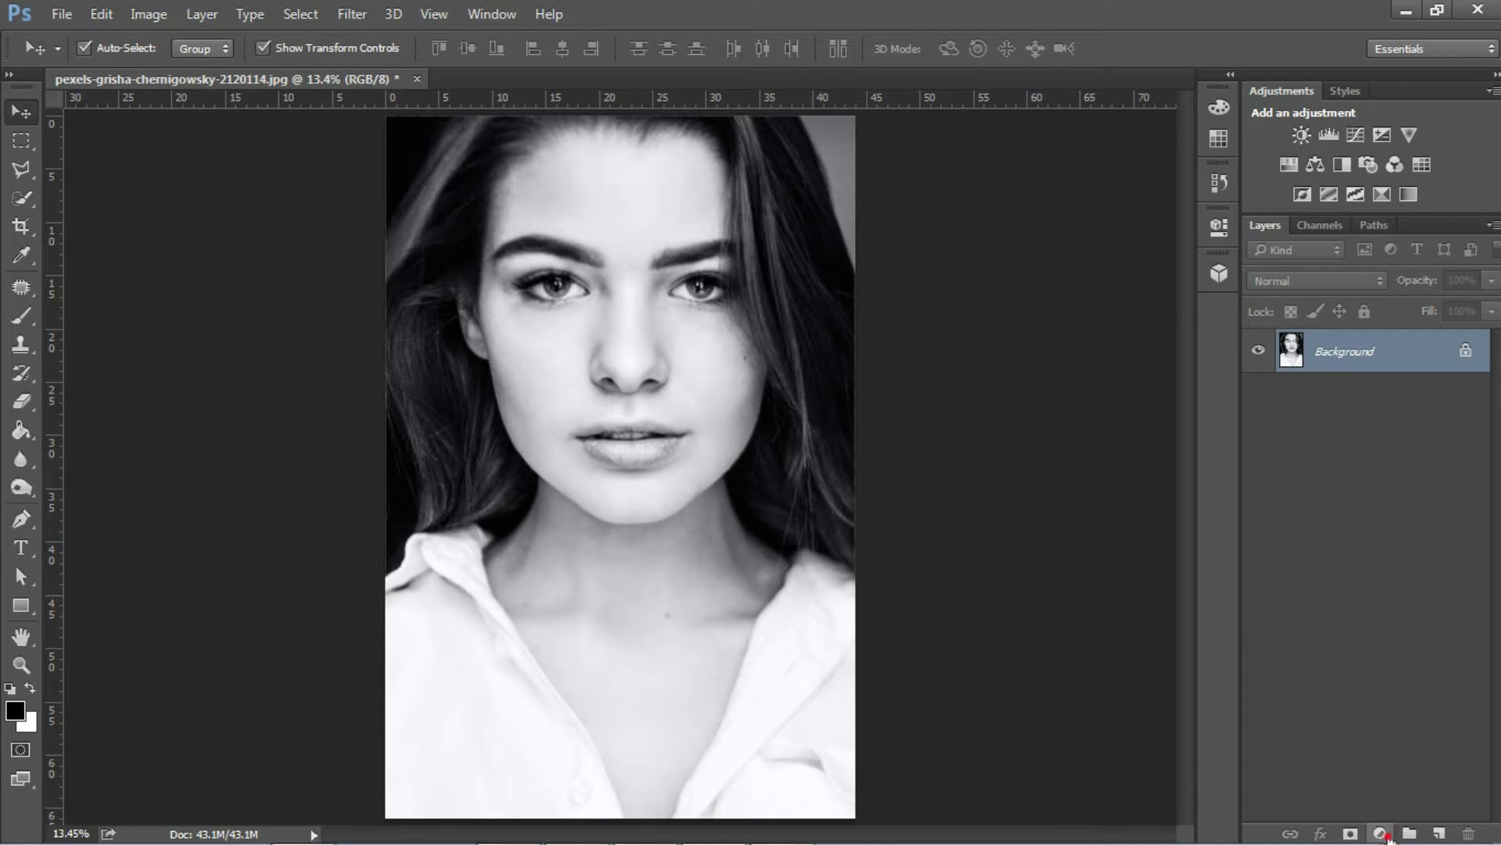
Add a solid color fill layer above the portrait in the pale skin tone fce8d5.
click(1380, 833)
click(1374, 435)
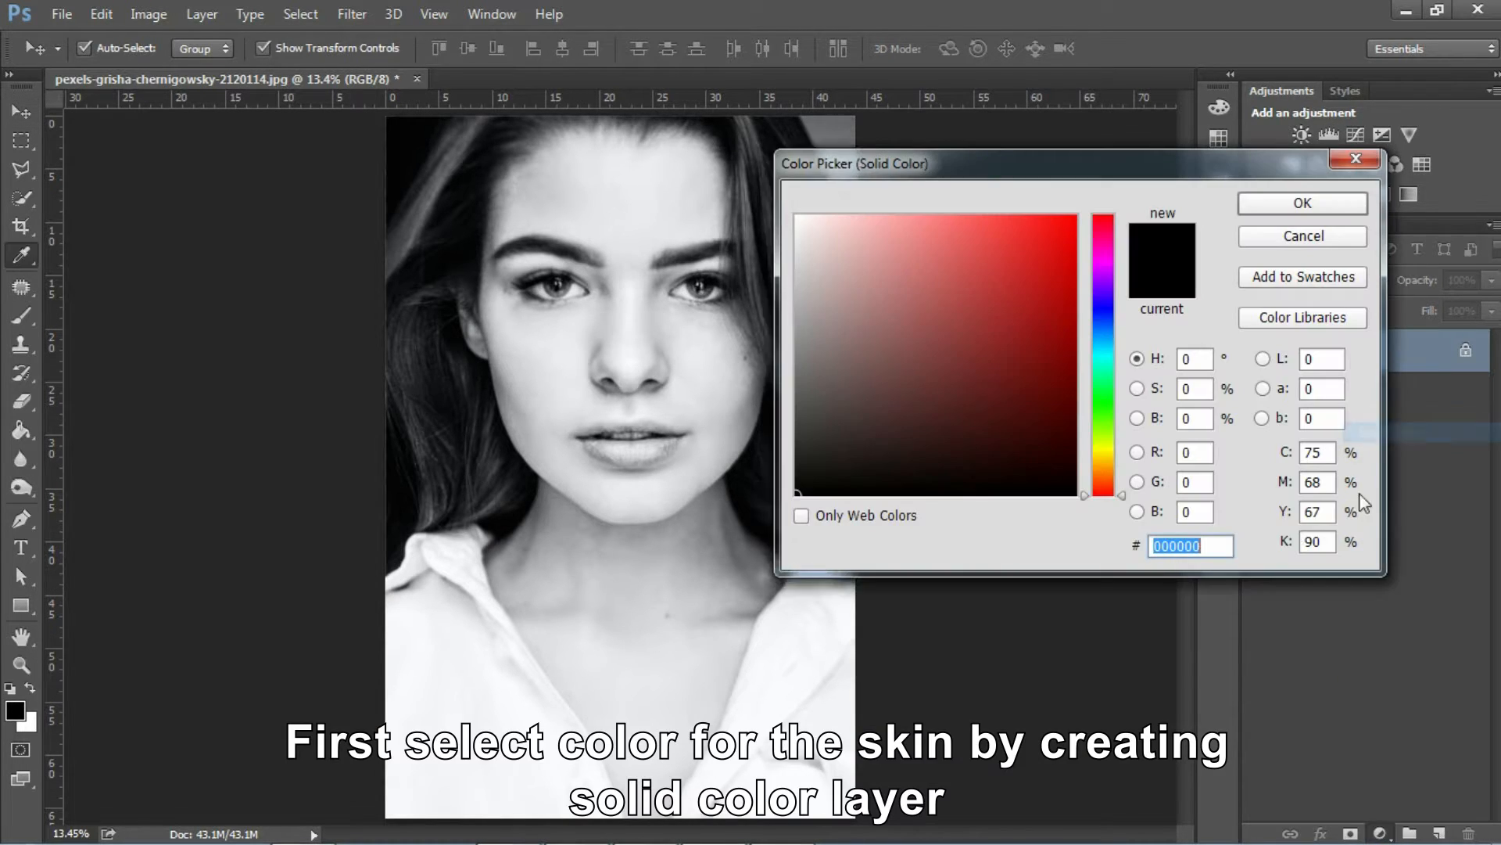
drag(1107, 367, 1103, 465)
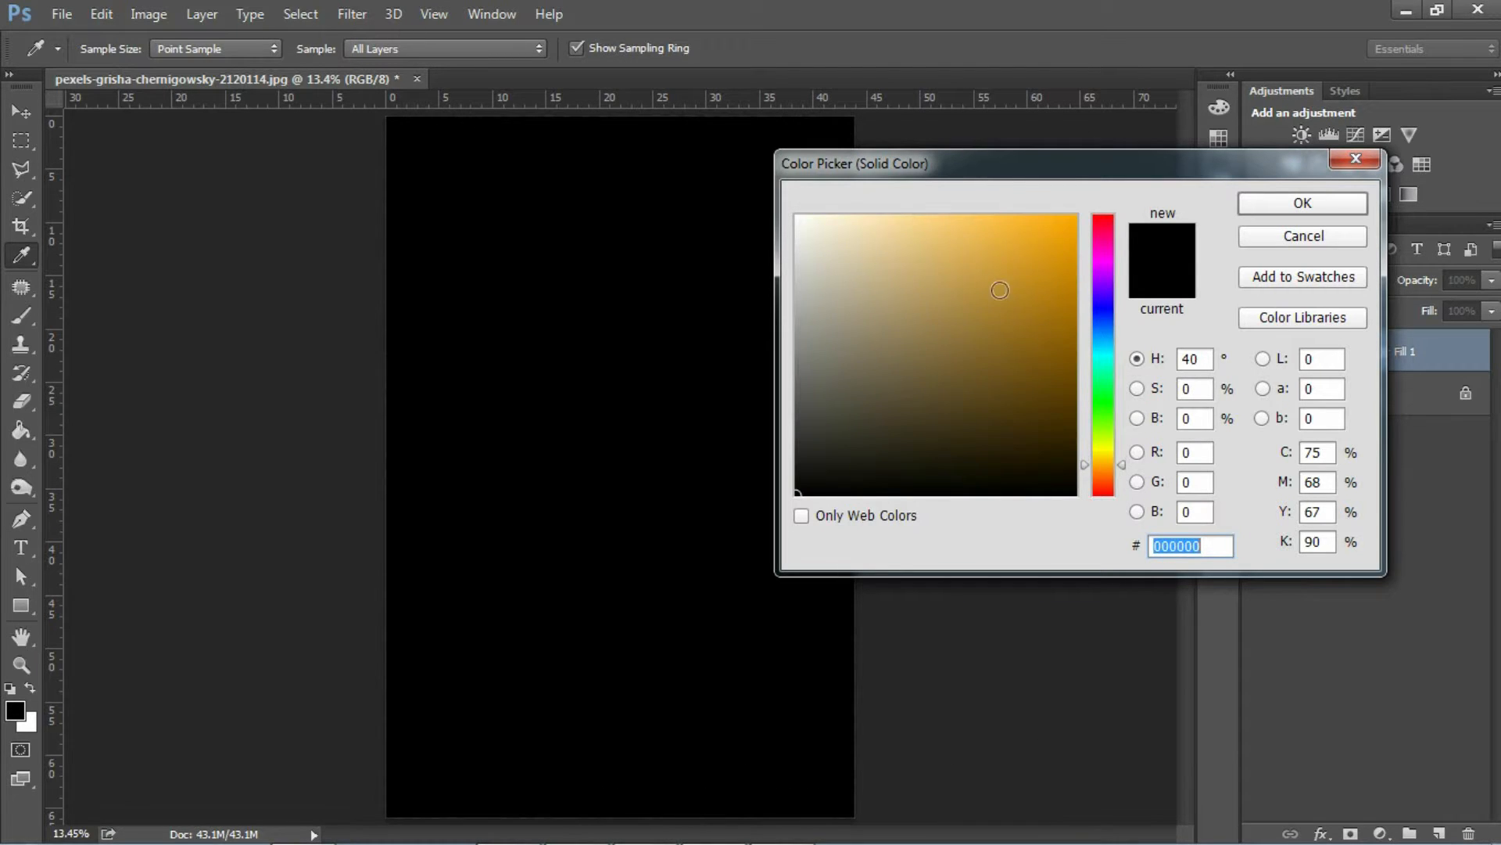
click(896, 222)
drag(1102, 462, 1107, 479)
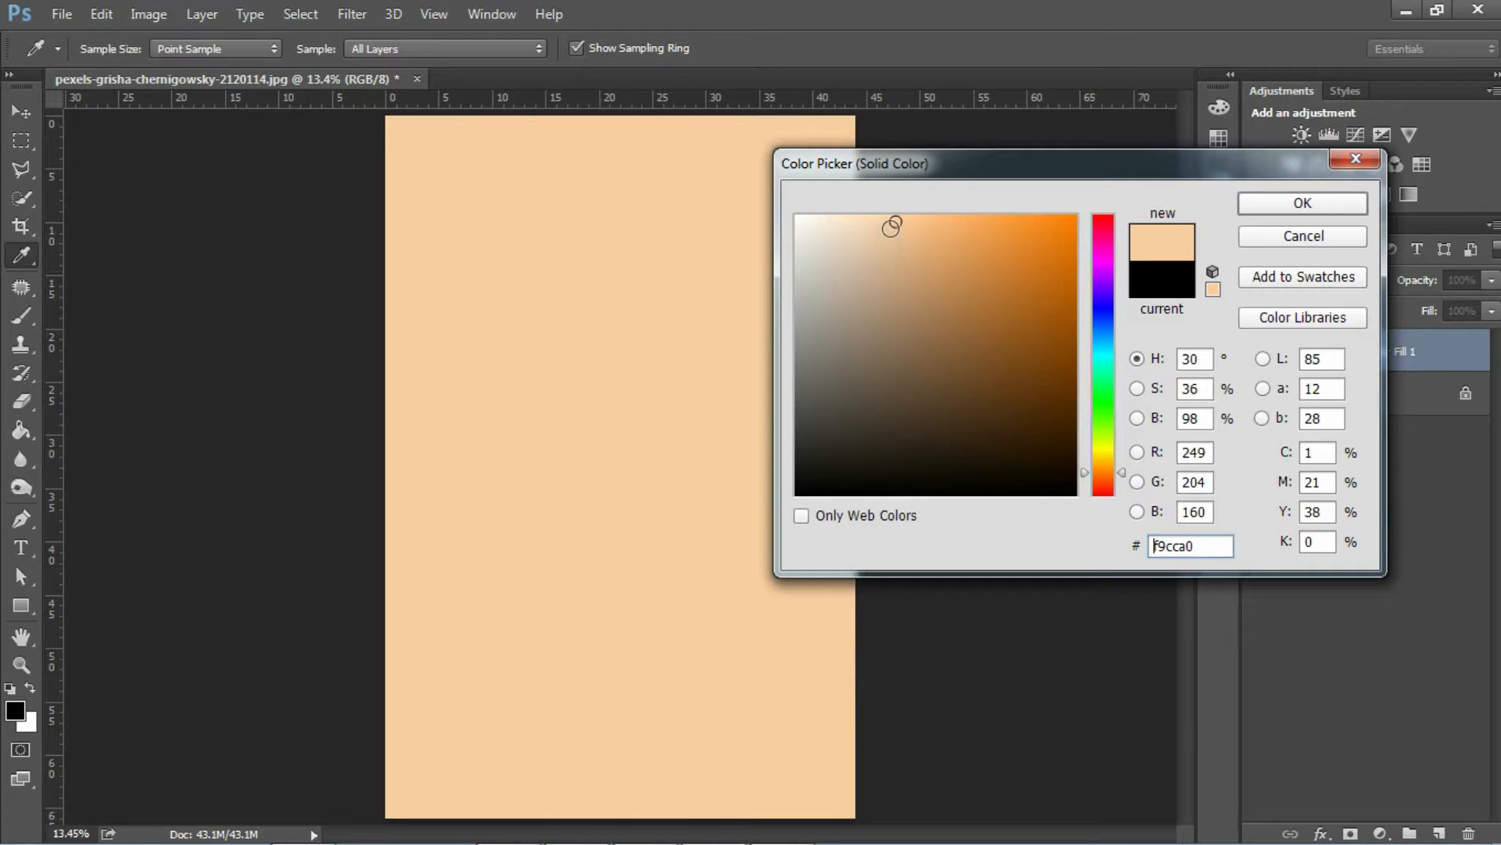
drag(879, 219, 824, 218)
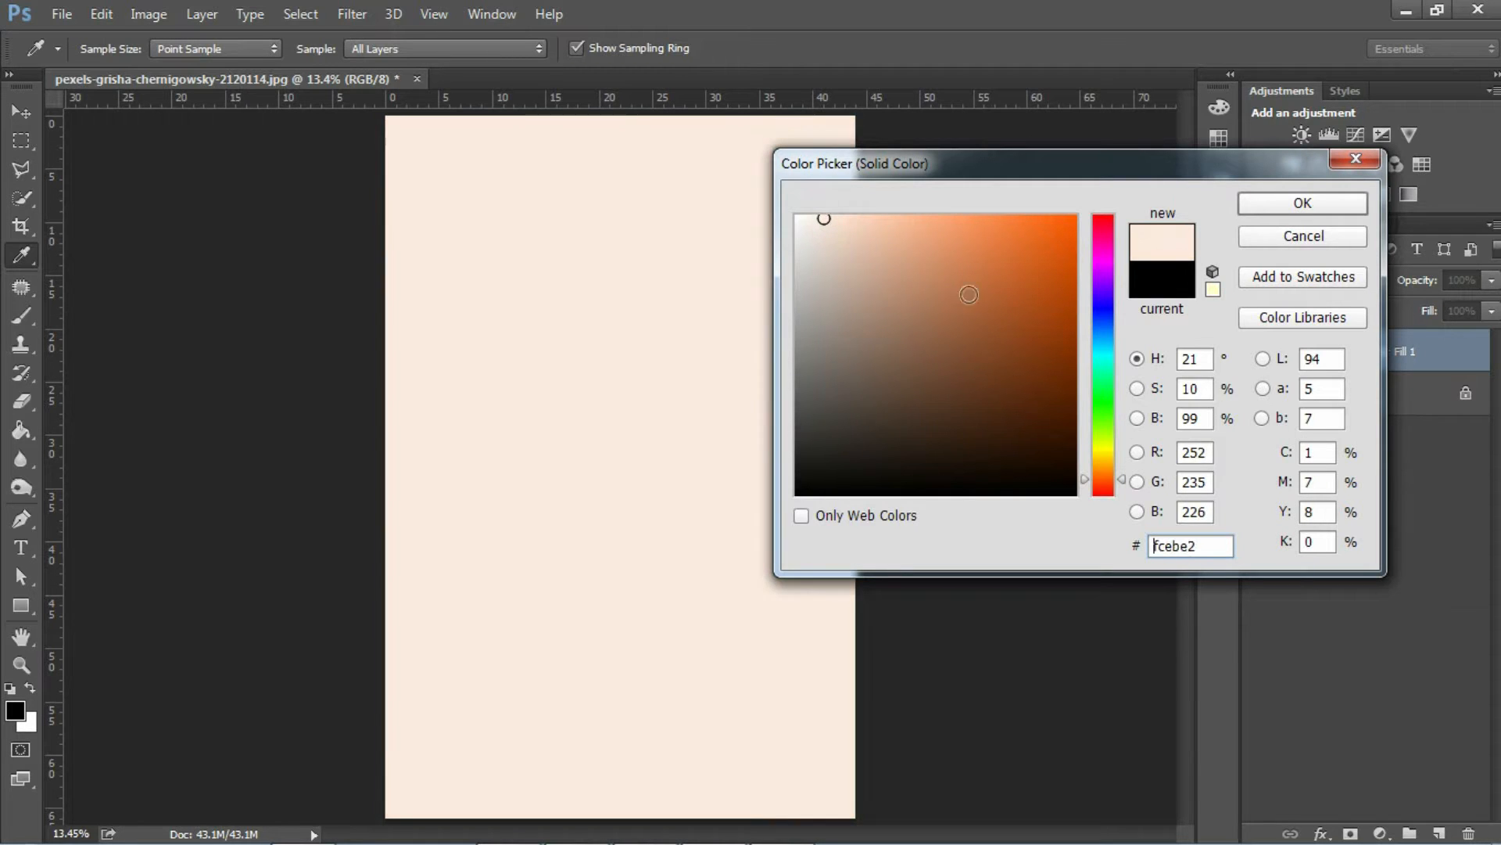
click(1106, 472)
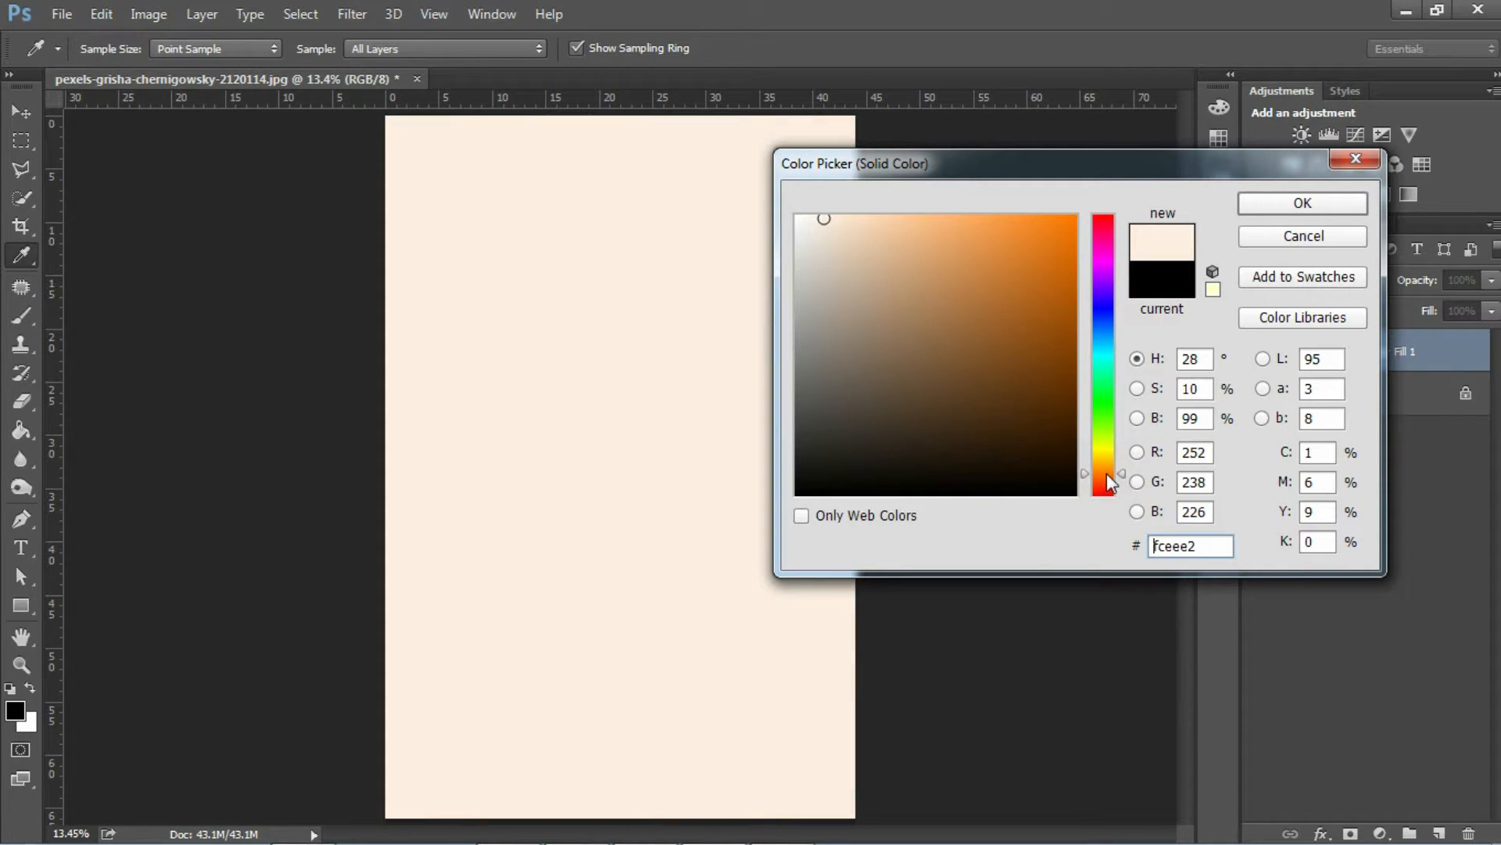
click(839, 219)
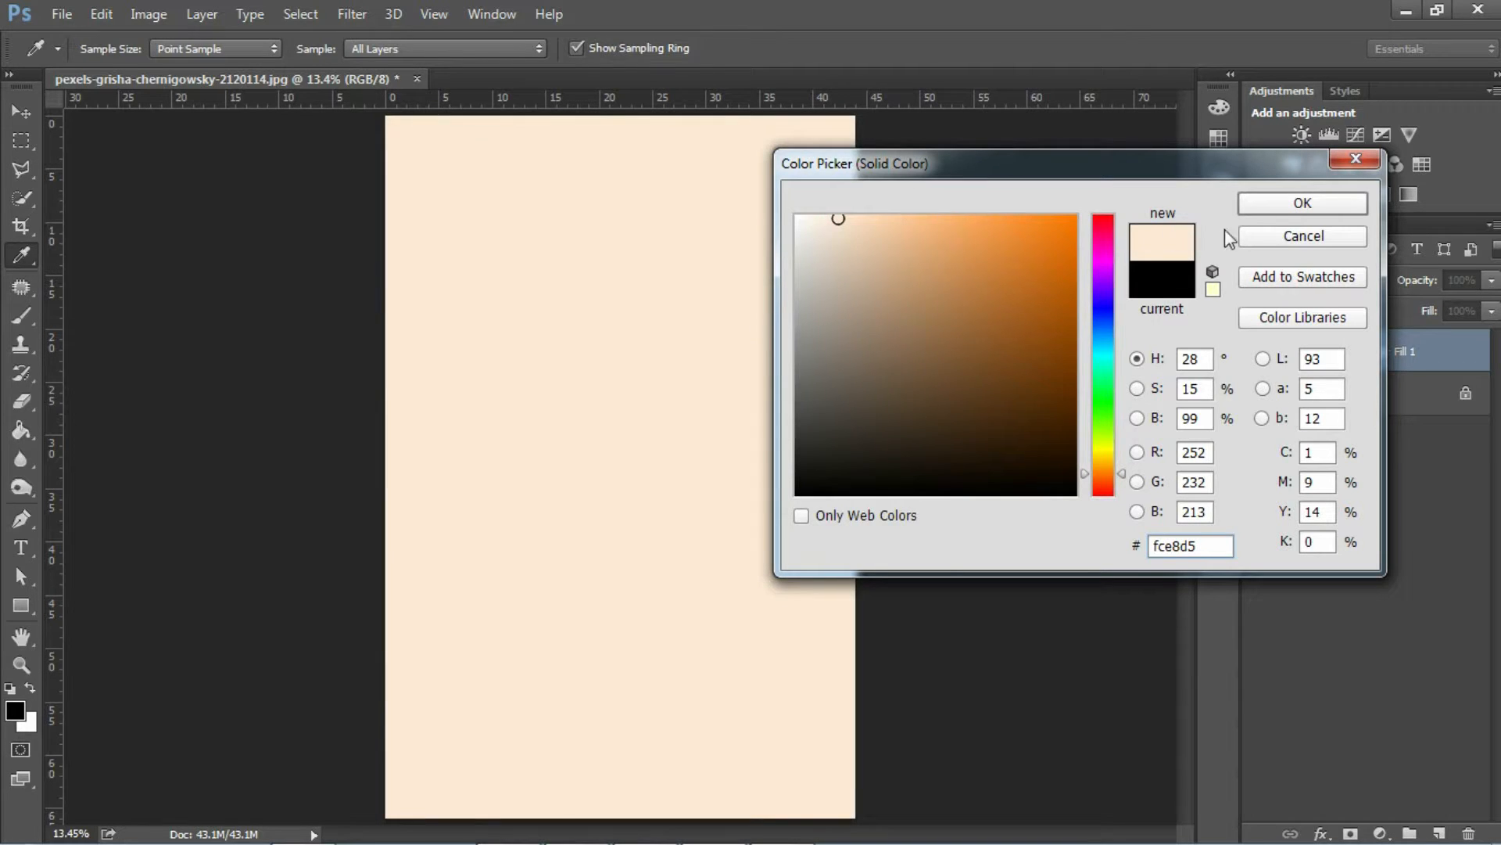
click(1245, 201)
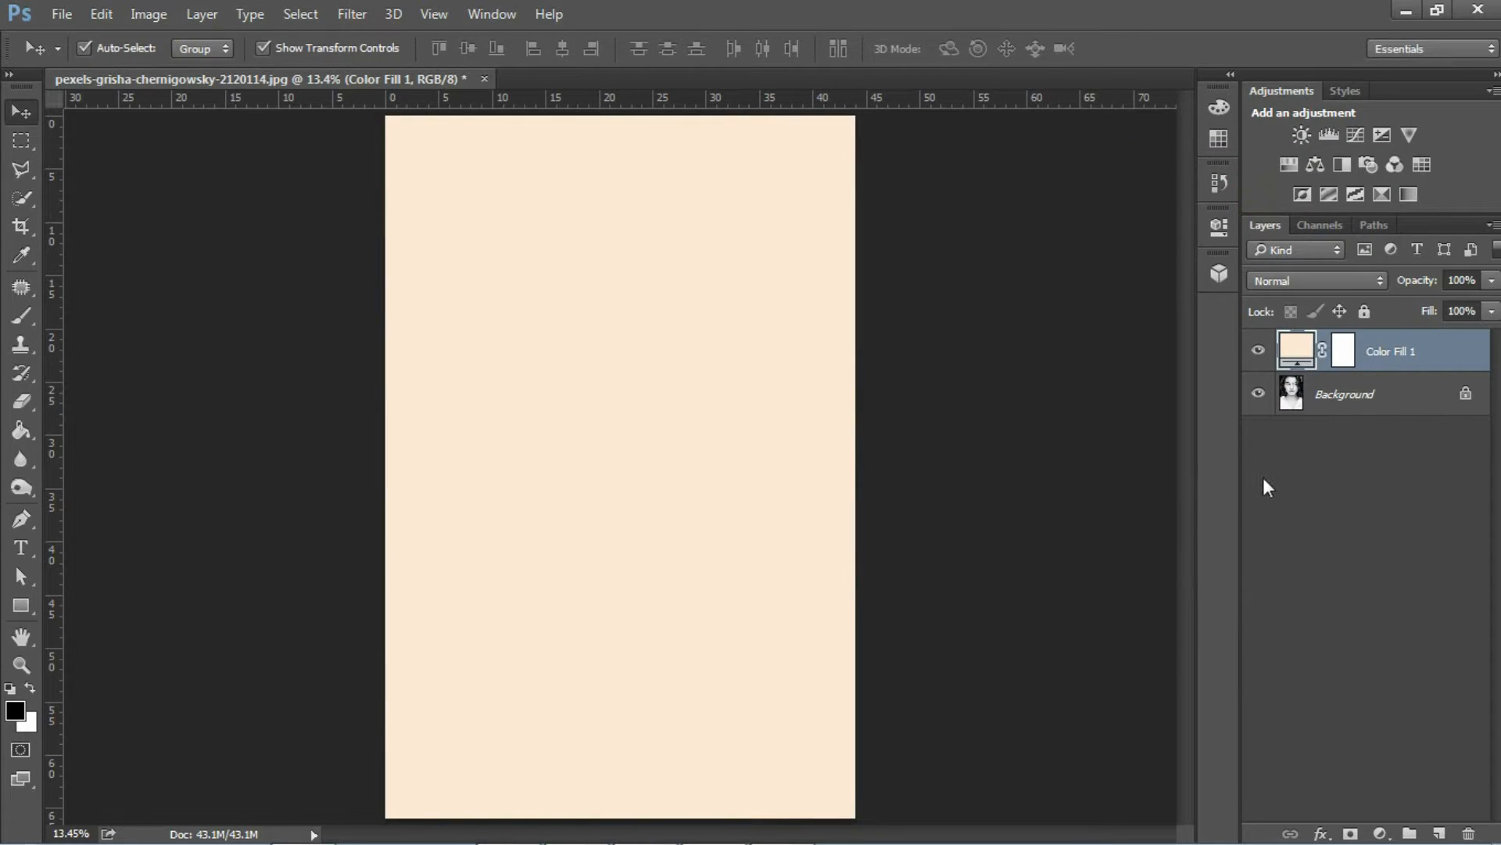
Set the skin fill layer's blending mode to Color and invert its layer mask.
click(1329, 281)
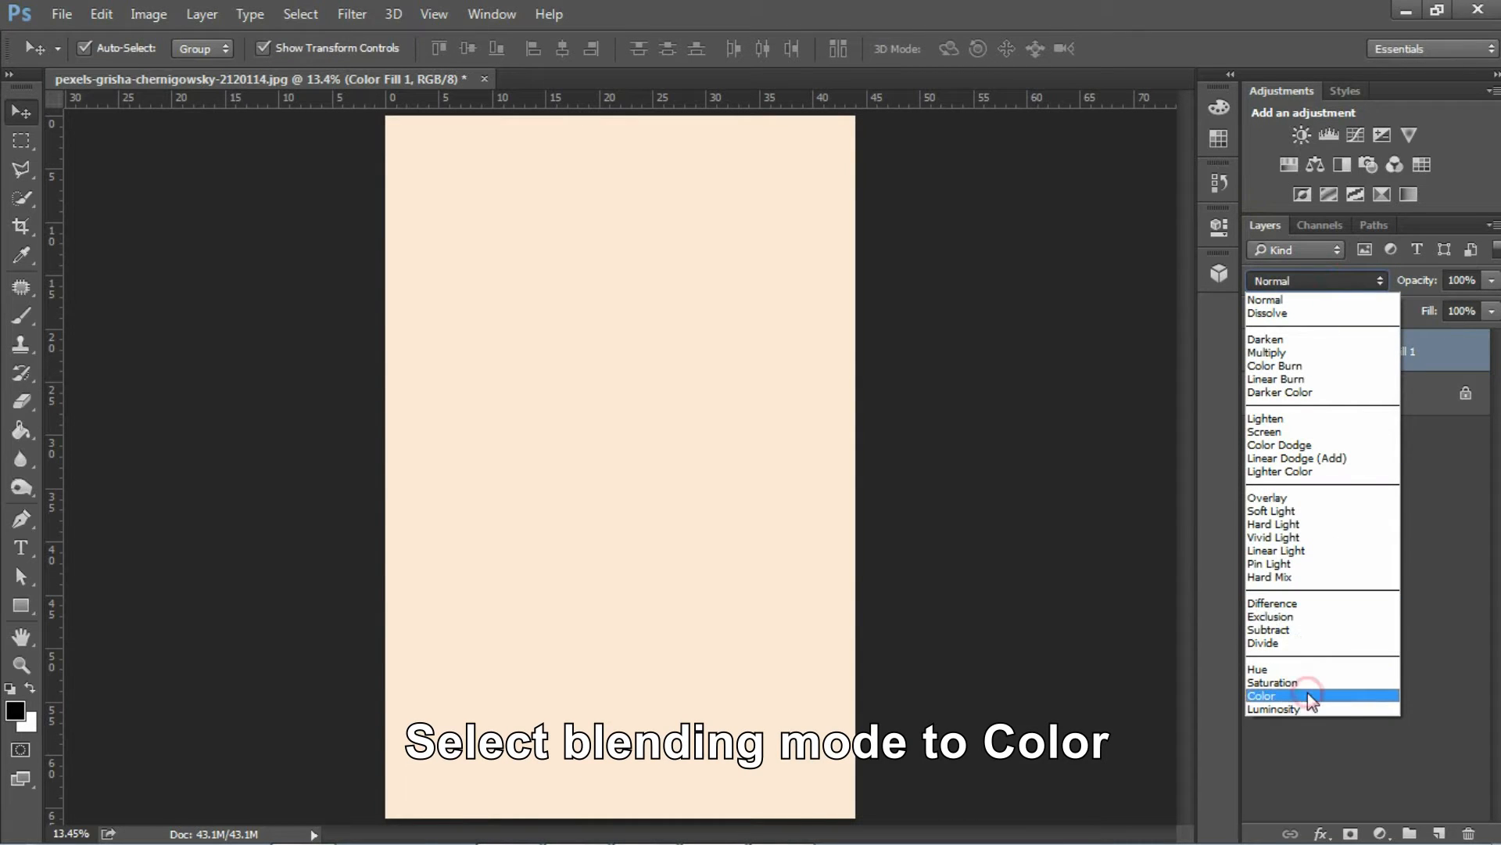
click(1308, 695)
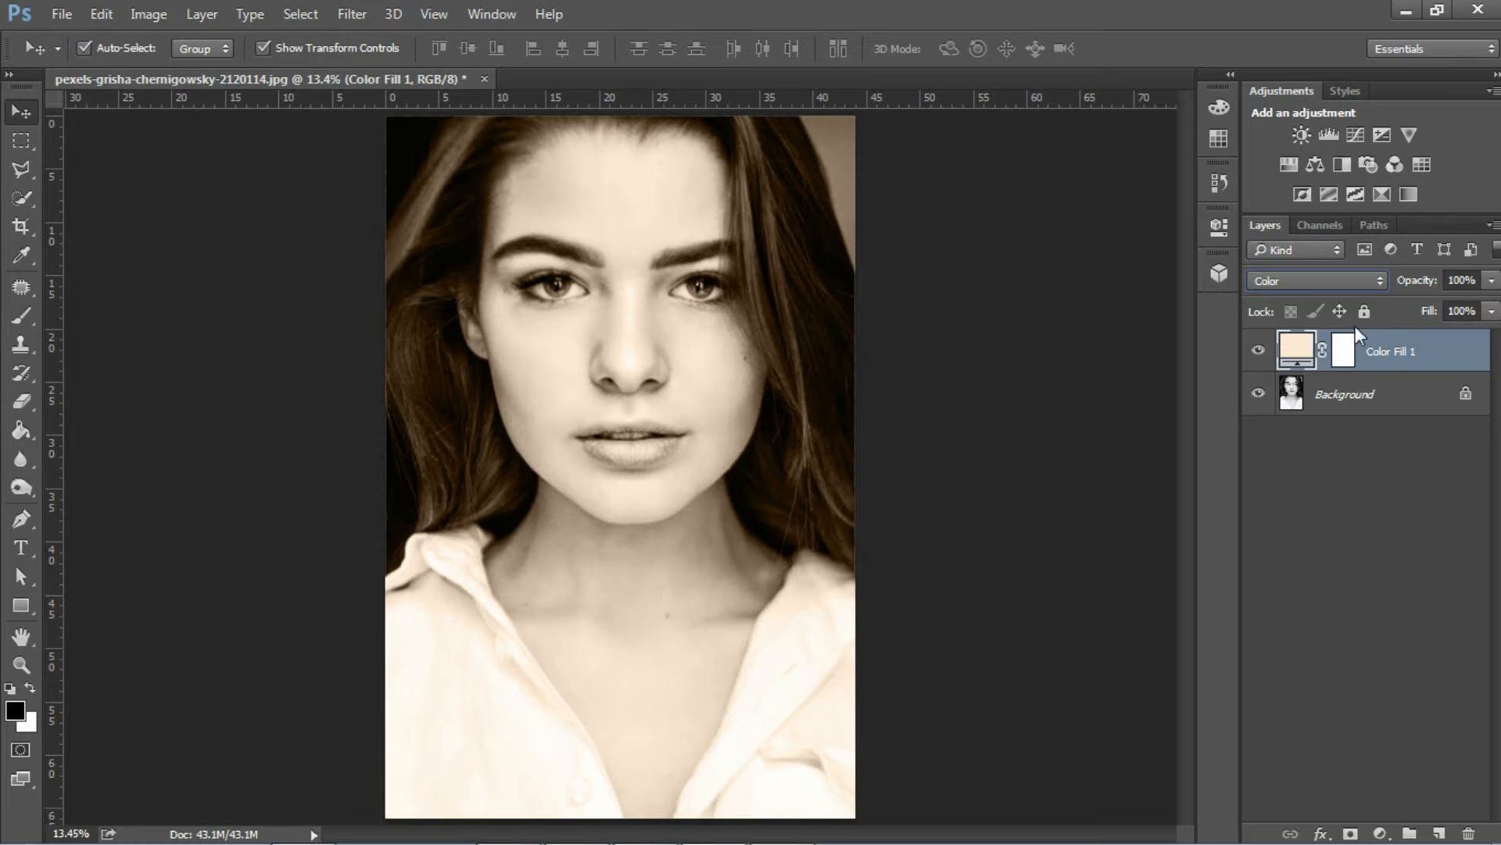
click(1351, 350)
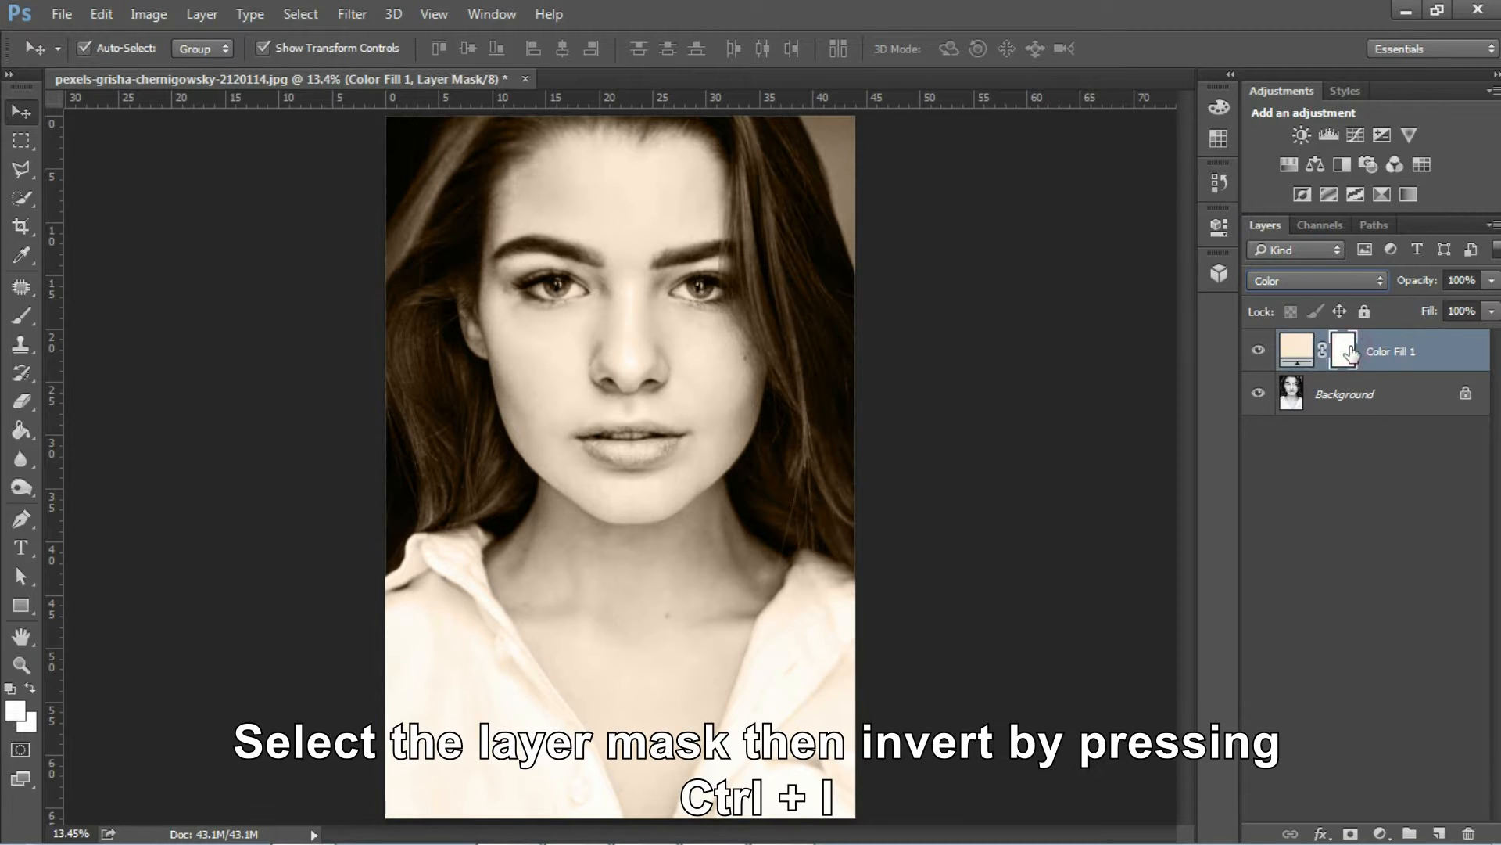
key(ctrl+i)
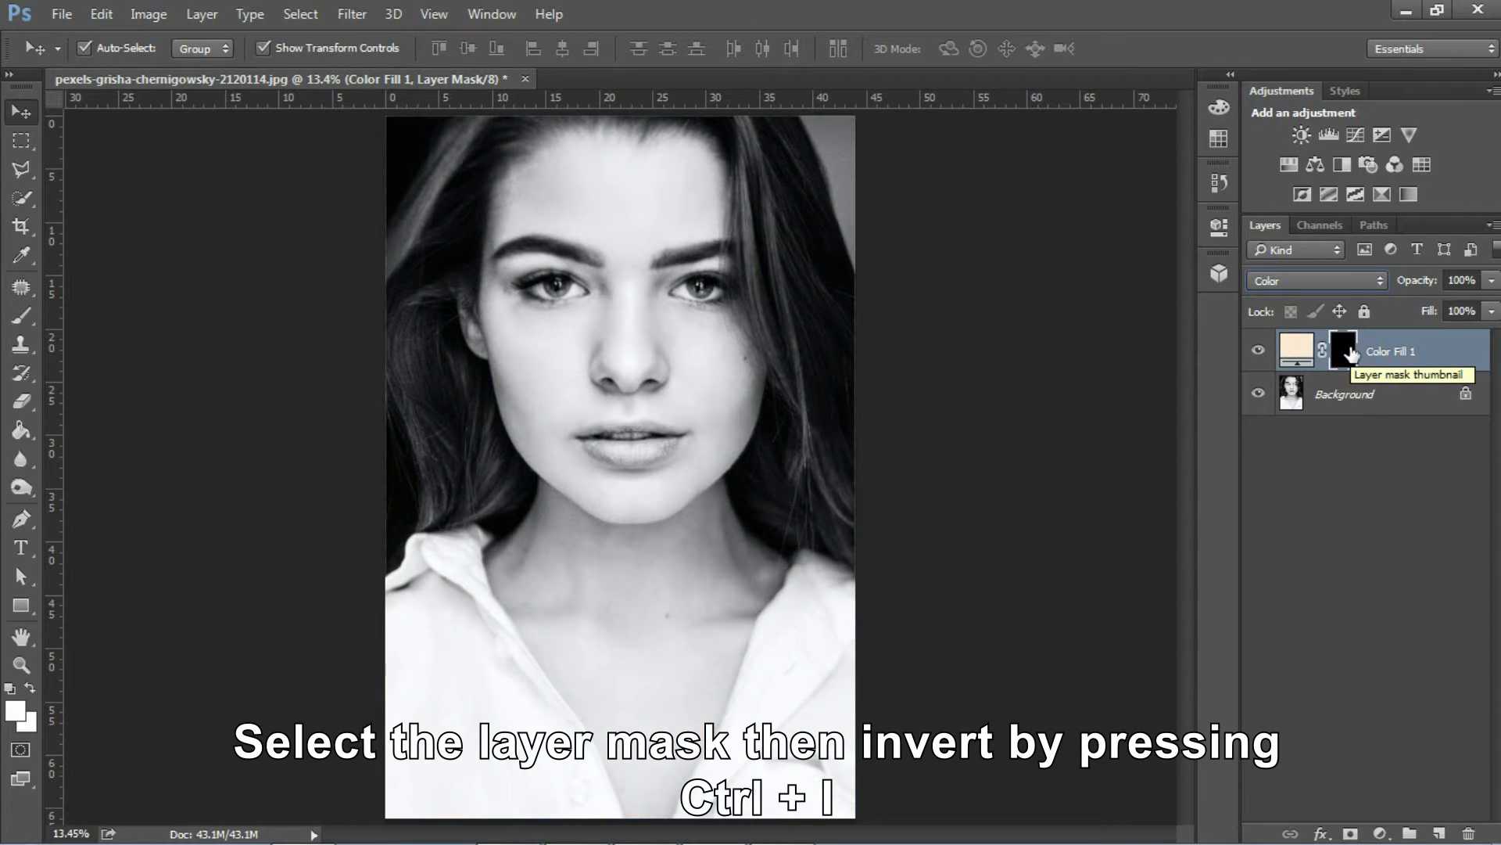
Start revealing the skin color on the forehead by painting the mask with a white 500 px brush.
click(28, 323)
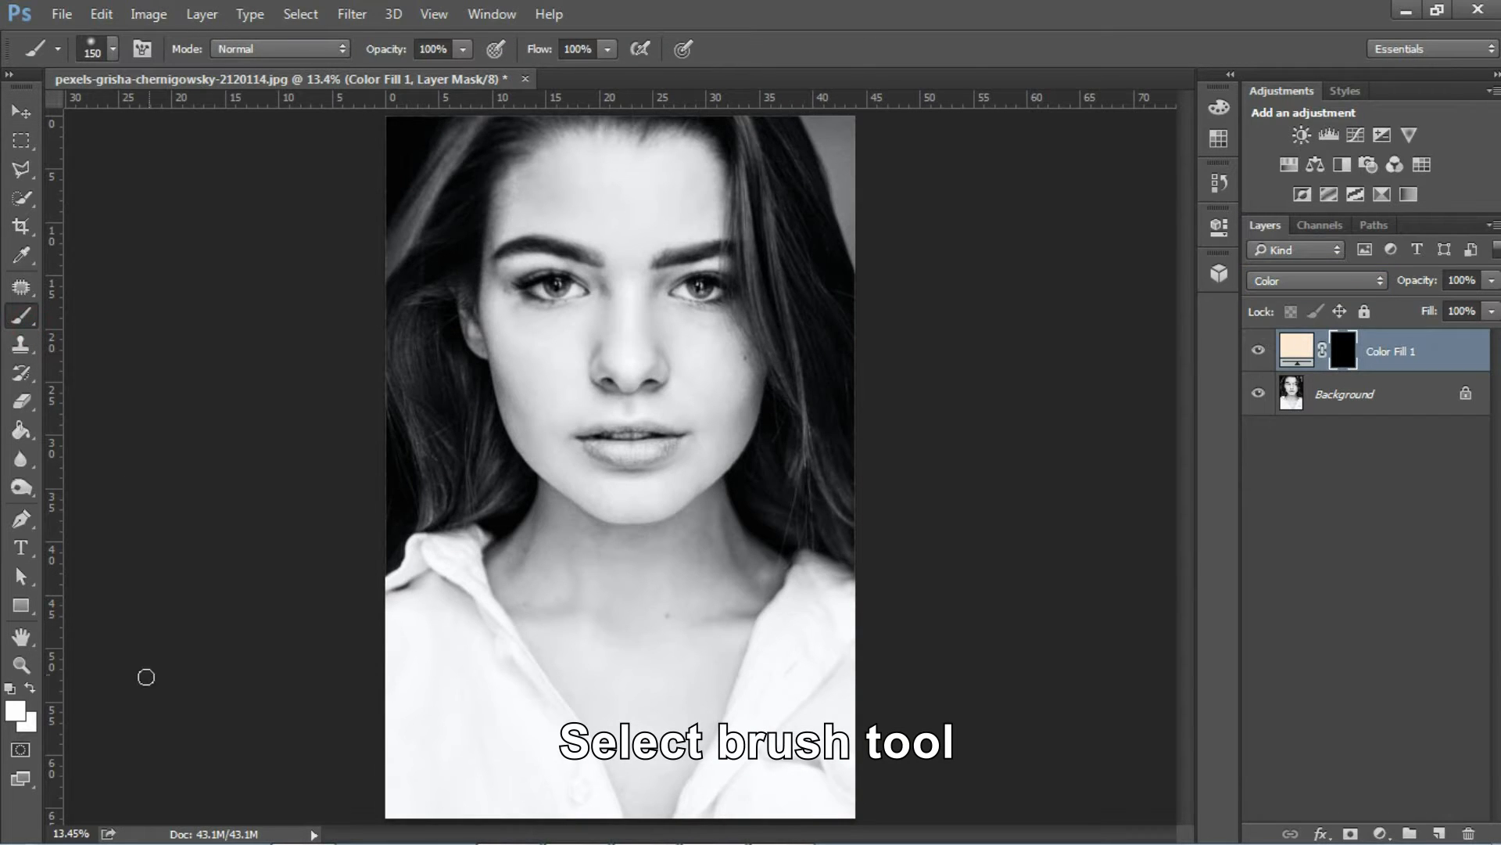
click(15, 710)
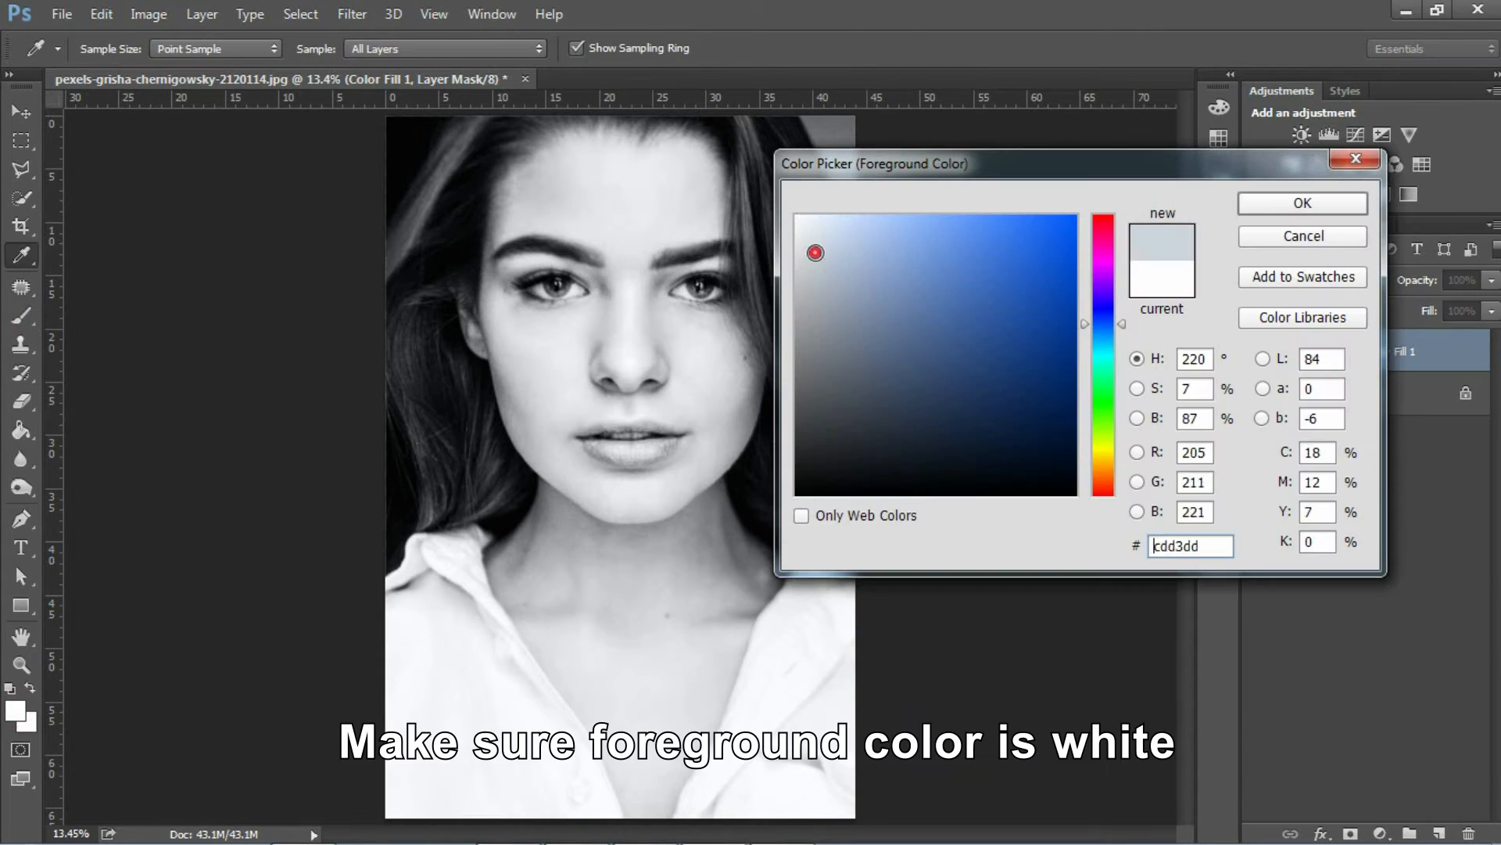
click(1300, 204)
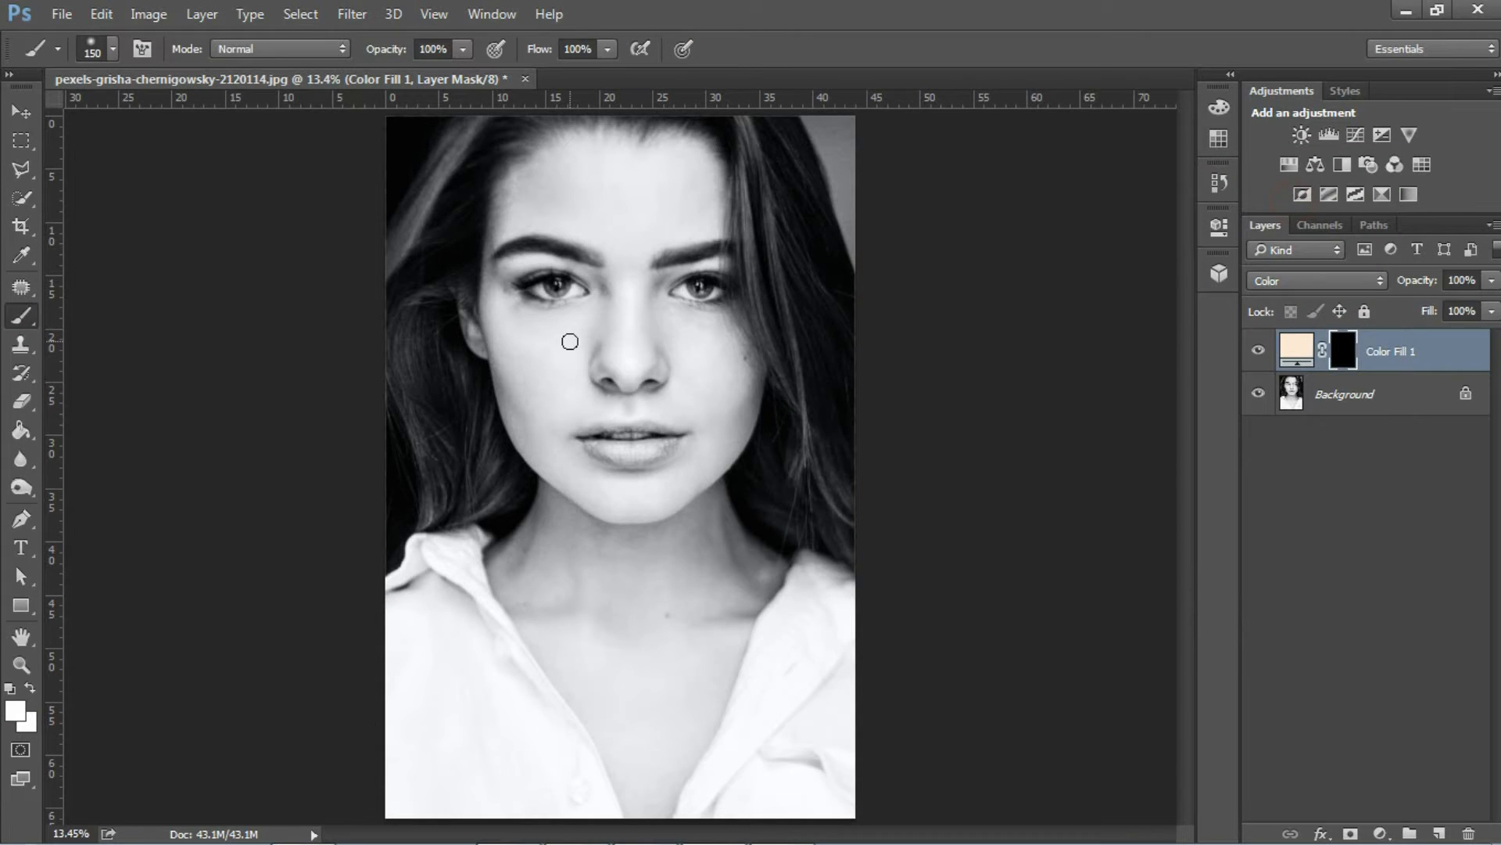
key(bracketright)
key(bracketright)
key(bracketright)
key(bracketright)
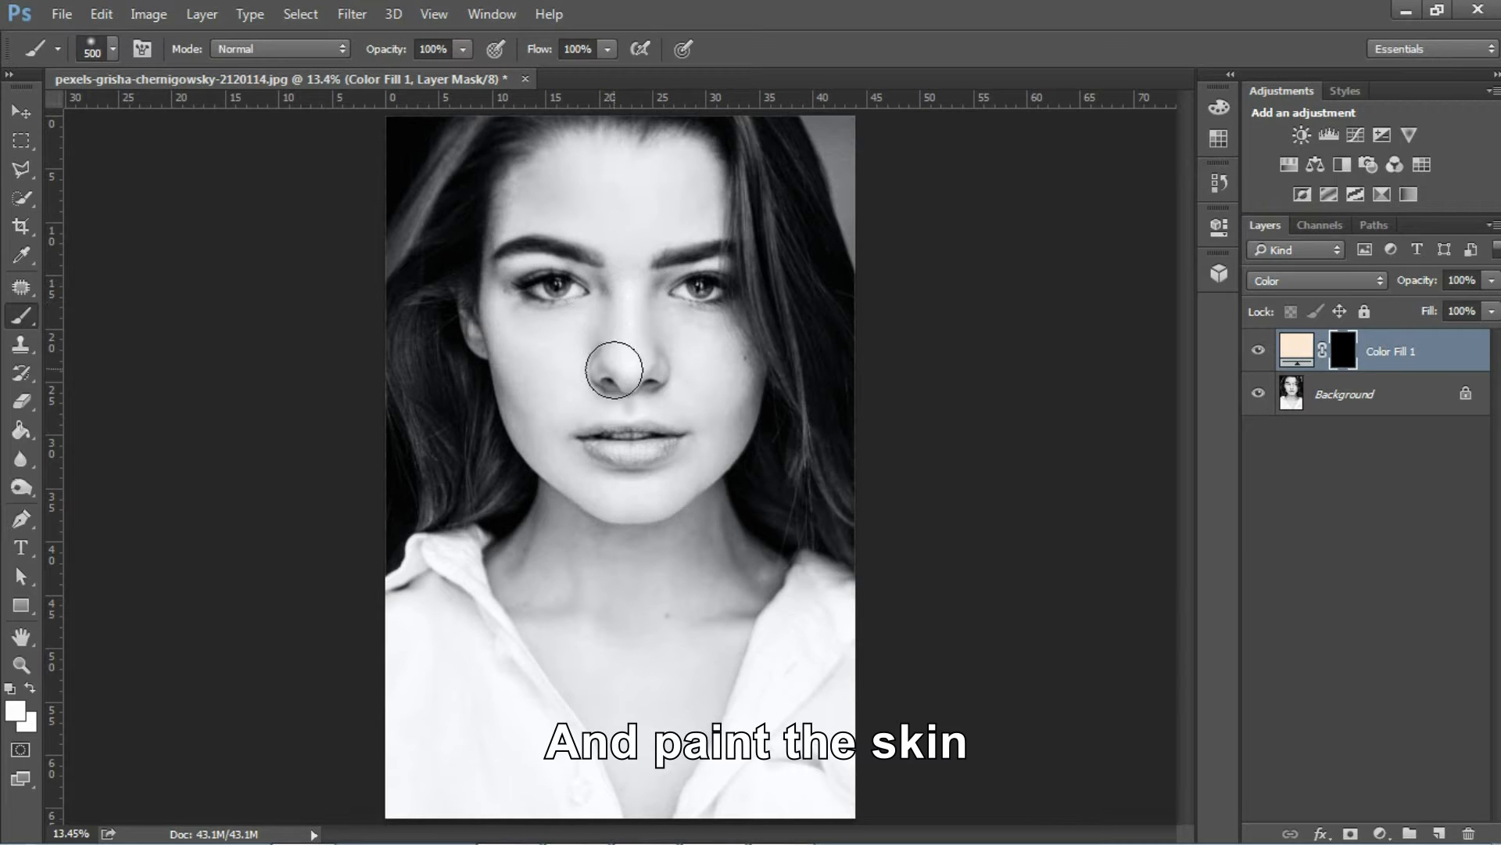
mouse_move(620, 191)
mouse_down()
mouse_move(583, 177)
mouse_move(620, 185)
mouse_up()
key(bracketleft)
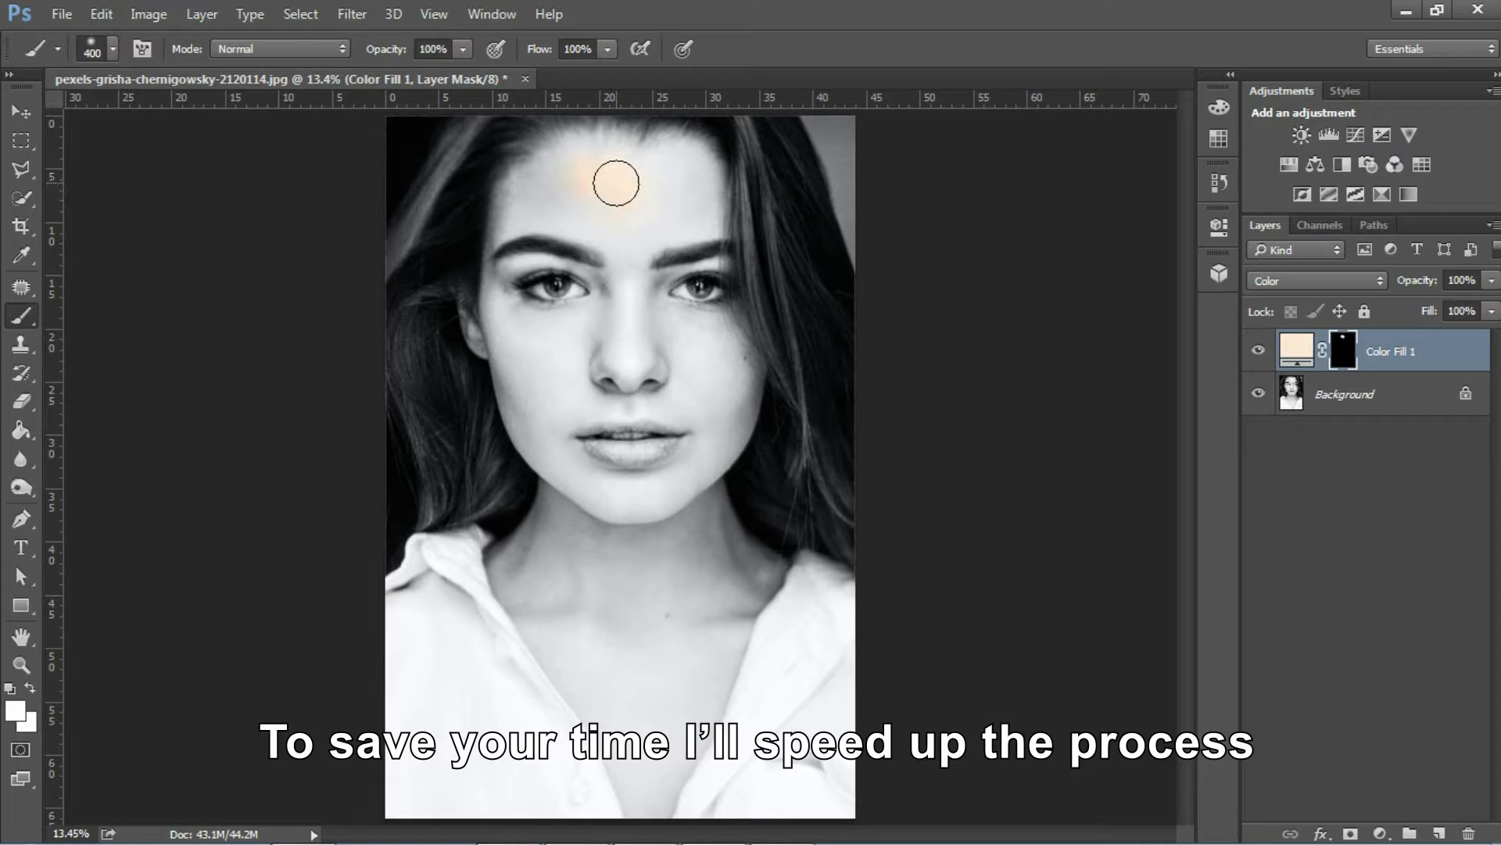
Paint the broad skin areas of the face, neck and chest white on the Color Fill 1 mask, varying the brush size.
scroll(617, 183, up, 2)
mouse_move(623, 242)
mouse_down()
mouse_move(720, 197)
mouse_move(583, 189)
mouse_move(452, 278)
mouse_move(478, 278)
mouse_move(457, 311)
mouse_move(655, 317)
mouse_move(738, 222)
mouse_move(765, 219)
mouse_move(769, 249)
mouse_move(684, 360)
mouse_move(638, 528)
mouse_move(724, 574)
mouse_move(606, 539)
mouse_move(473, 585)
mouse_move(662, 615)
mouse_move(681, 518)
mouse_move(812, 656)
mouse_move(808, 576)
mouse_move(565, 640)
mouse_move(731, 633)
mouse_move(436, 544)
mouse_up()
key(space)
drag(576, 629, 584, 460)
key(bracketleft)
key(bracketleft)
mouse_move(488, 527)
mouse_down()
mouse_move(584, 656)
mouse_move(463, 557)
mouse_move(465, 463)
mouse_move(542, 505)
mouse_move(783, 484)
mouse_move(826, 360)
mouse_move(845, 513)
mouse_move(771, 625)
mouse_move(628, 682)
mouse_move(545, 660)
mouse_move(761, 666)
mouse_up()
key(space)
mouse_move(489, 514)
mouse_down()
mouse_move(489, 462)
mouse_move(490, 532)
mouse_up()
key(space)
mouse_move(442, 165)
mouse_down()
mouse_move(426, 212)
mouse_move(620, 290)
mouse_move(791, 231)
mouse_move(471, 208)
mouse_move(401, 304)
mouse_move(410, 390)
mouse_move(436, 420)
mouse_up()
key(space)
drag(462, 552, 462, 446)
key(bracketright)
key(bracketright)
key(bracketright)
drag(659, 709, 625, 671)
key(space)
drag(624, 671, 622, 441)
mouse_move(566, 432)
mouse_down()
mouse_move(745, 524)
mouse_move(620, 690)
mouse_move(638, 438)
mouse_up()
key(space)
mouse_move(638, 438)
mouse_down()
mouse_move(693, 500)
mouse_move(828, 352)
mouse_move(567, 536)
mouse_move(689, 567)
mouse_move(463, 257)
mouse_move(500, 249)
mouse_up()
key(bracketleft)
key(space)
drag(556, 237, 785, 777)
drag(720, 527, 807, 690)
Paint the skin around the eyes, eyebrows and hairline on the mask with a smaller brush of about 150 px.
ctrl+click(816, 585)
ctrl+click(816, 585)
key(bracketleft)
key(bracketleft)
key(bracketleft)
key(bracketleft)
key(bracketleft)
mouse_move(945, 443)
mouse_down()
mouse_move(905, 486)
mouse_move(645, 478)
mouse_move(557, 518)
mouse_move(607, 370)
mouse_move(866, 393)
mouse_up()
mouse_move(539, 647)
mouse_down()
mouse_move(478, 531)
mouse_move(457, 596)
mouse_move(519, 668)
mouse_up()
key(space)
drag(699, 594, 729, 751)
mouse_move(643, 576)
mouse_down()
mouse_move(779, 334)
mouse_move(839, 308)
mouse_up()
key(space)
mouse_move(864, 391)
mouse_down()
mouse_move(638, 462)
mouse_move(659, 459)
mouse_up()
drag(1087, 487, 1126, 736)
key(space)
drag(860, 774, 728, 368)
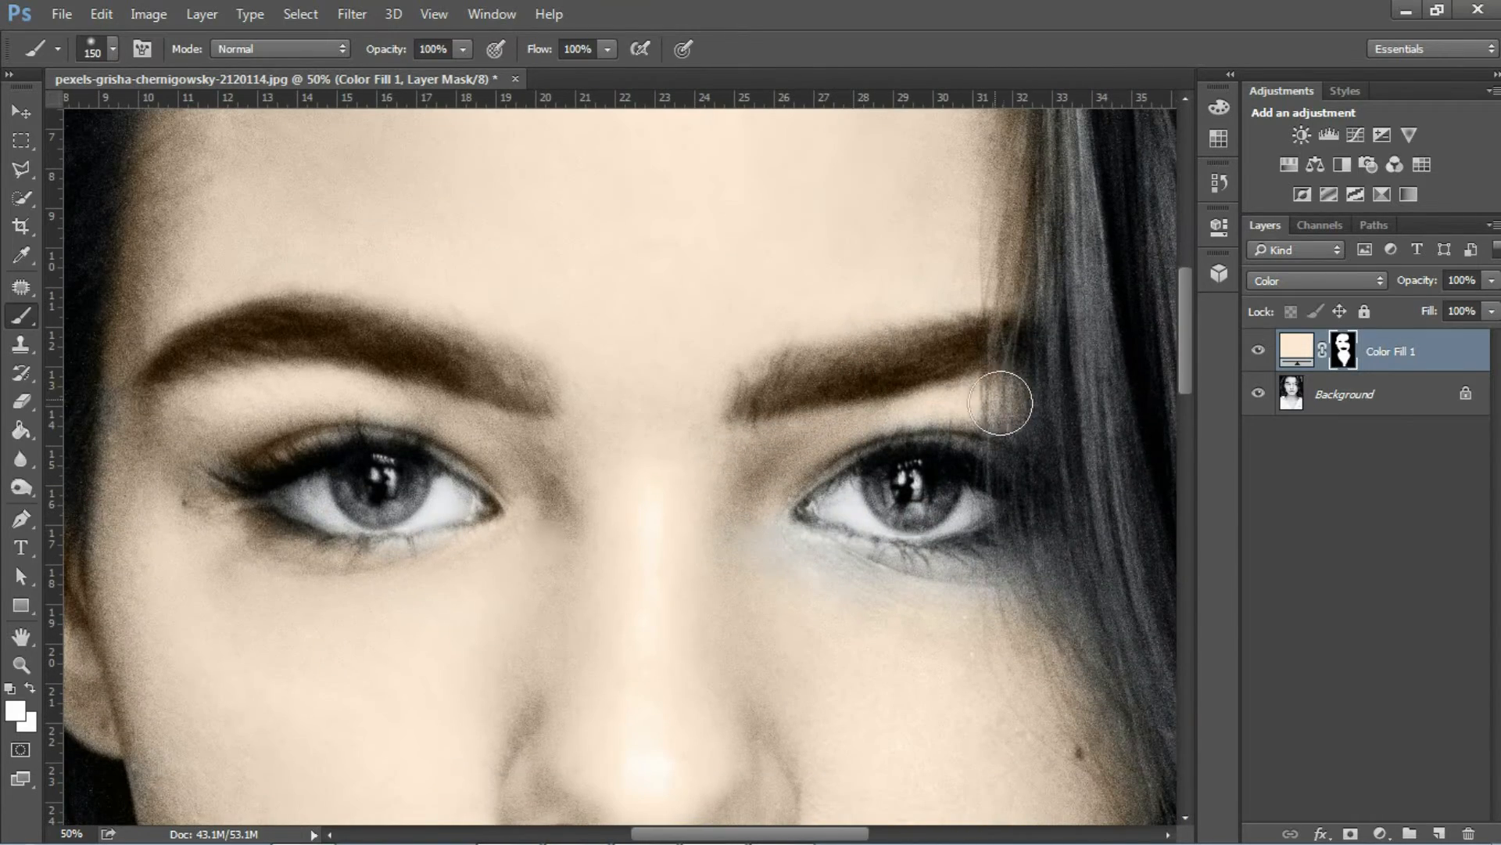
Paint the skin around the mouth up to the lip outline with a 90 px brush, leaving the lips uncolored.
key(space)
drag(1079, 626, 865, 268)
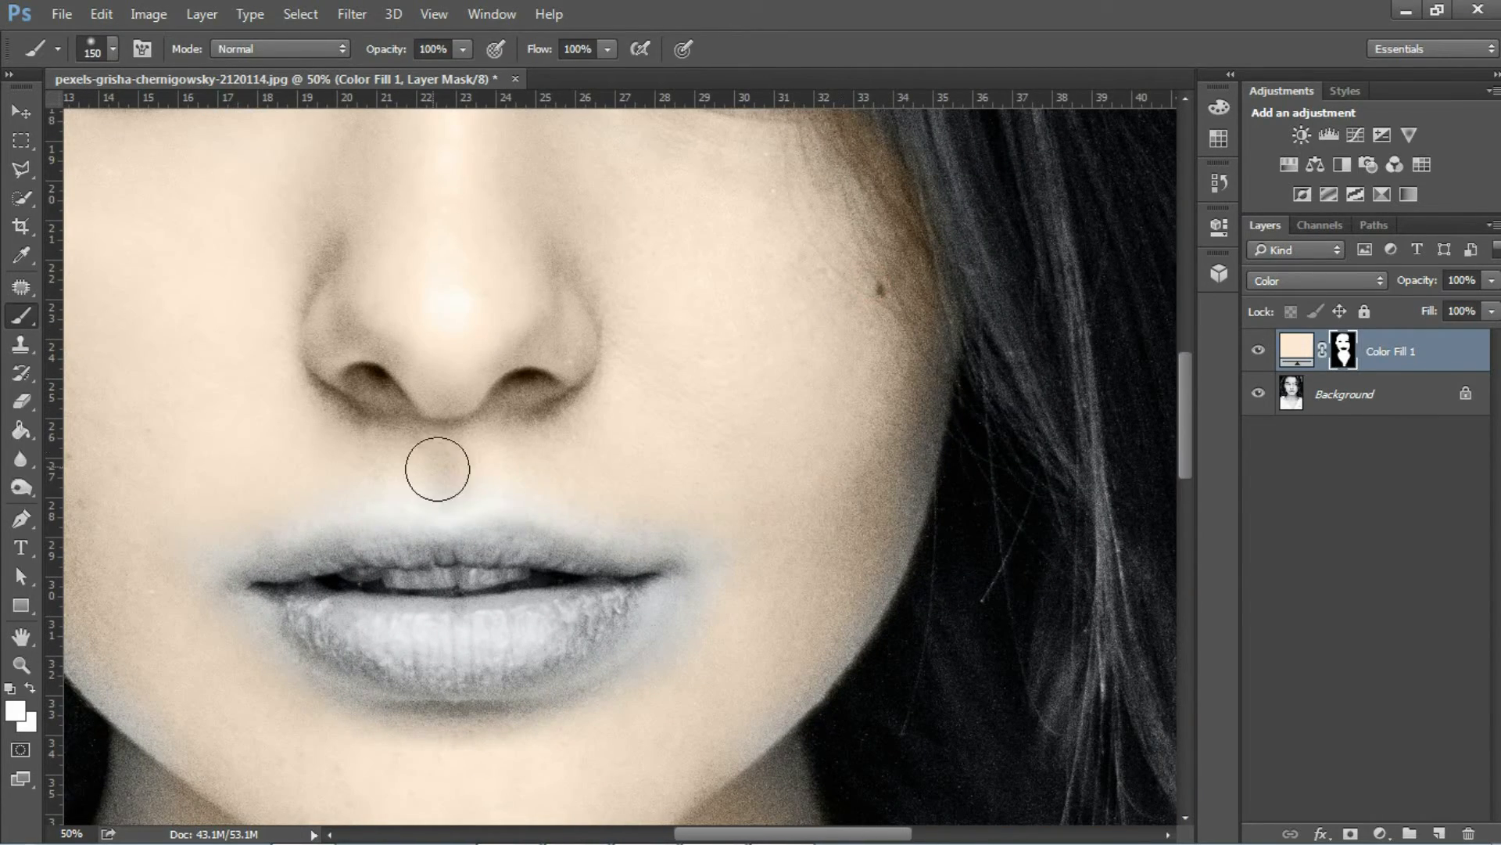
key(bracketleft)
key(bracketleft)
key(bracketleft)
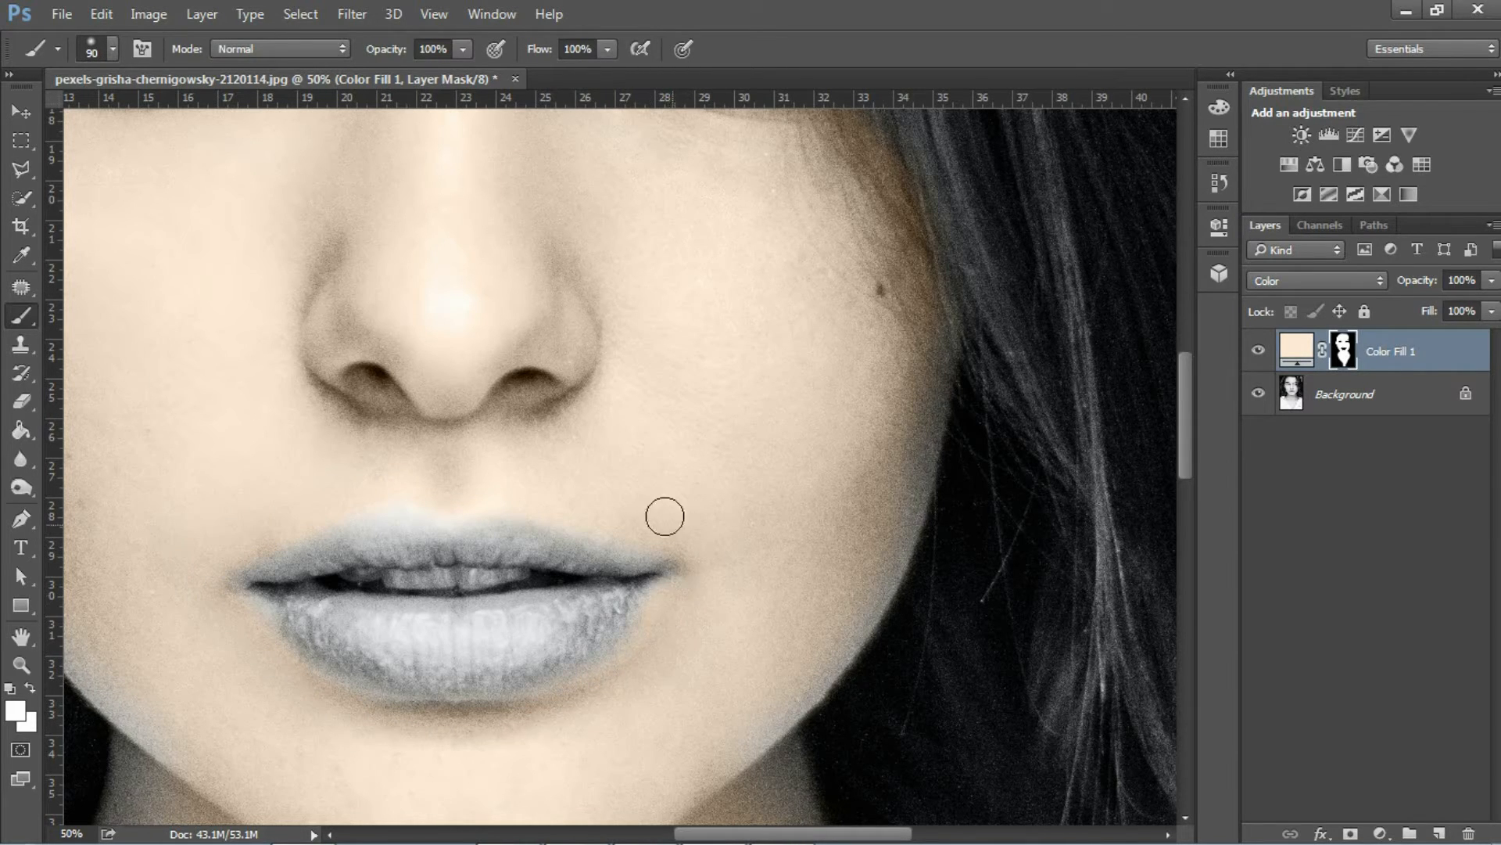
drag(623, 678, 602, 438)
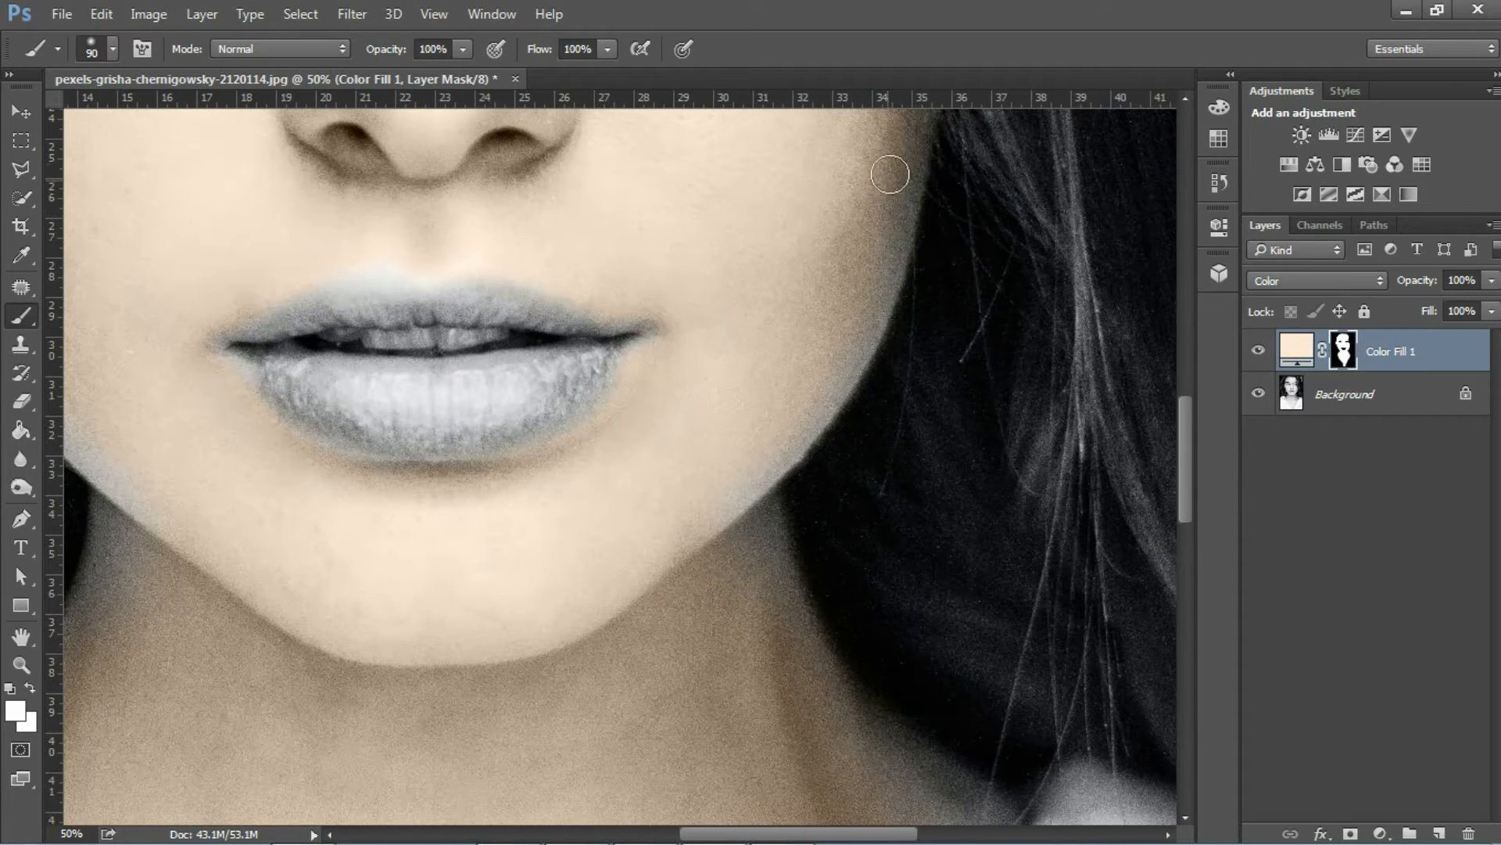
Fill in the uncolored skin along the right jaw, right side of the neck and right shirt collar edge.
drag(740, 538, 686, 419)
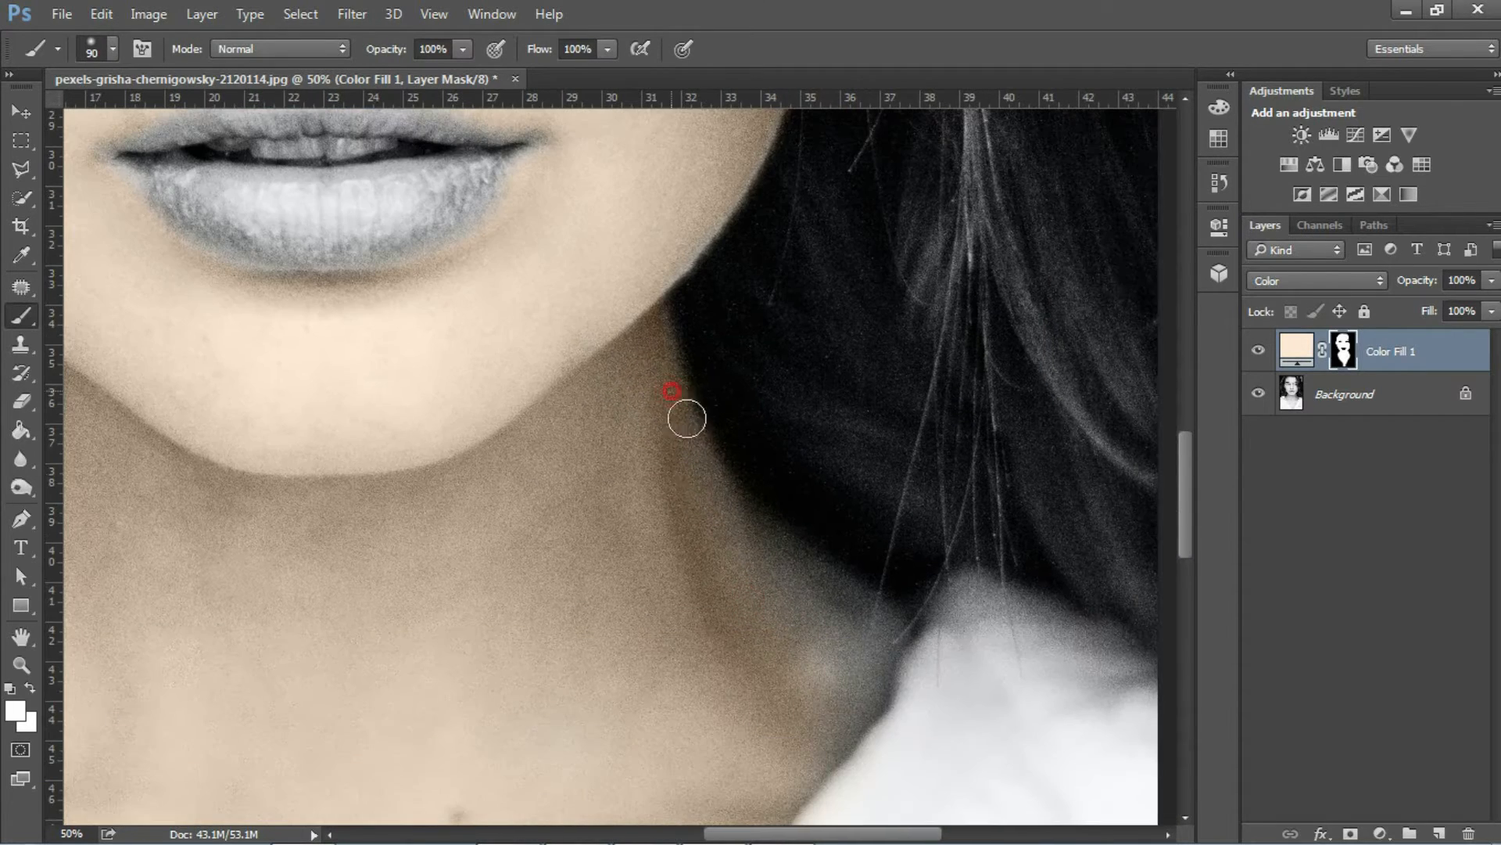
drag(844, 681, 743, 292)
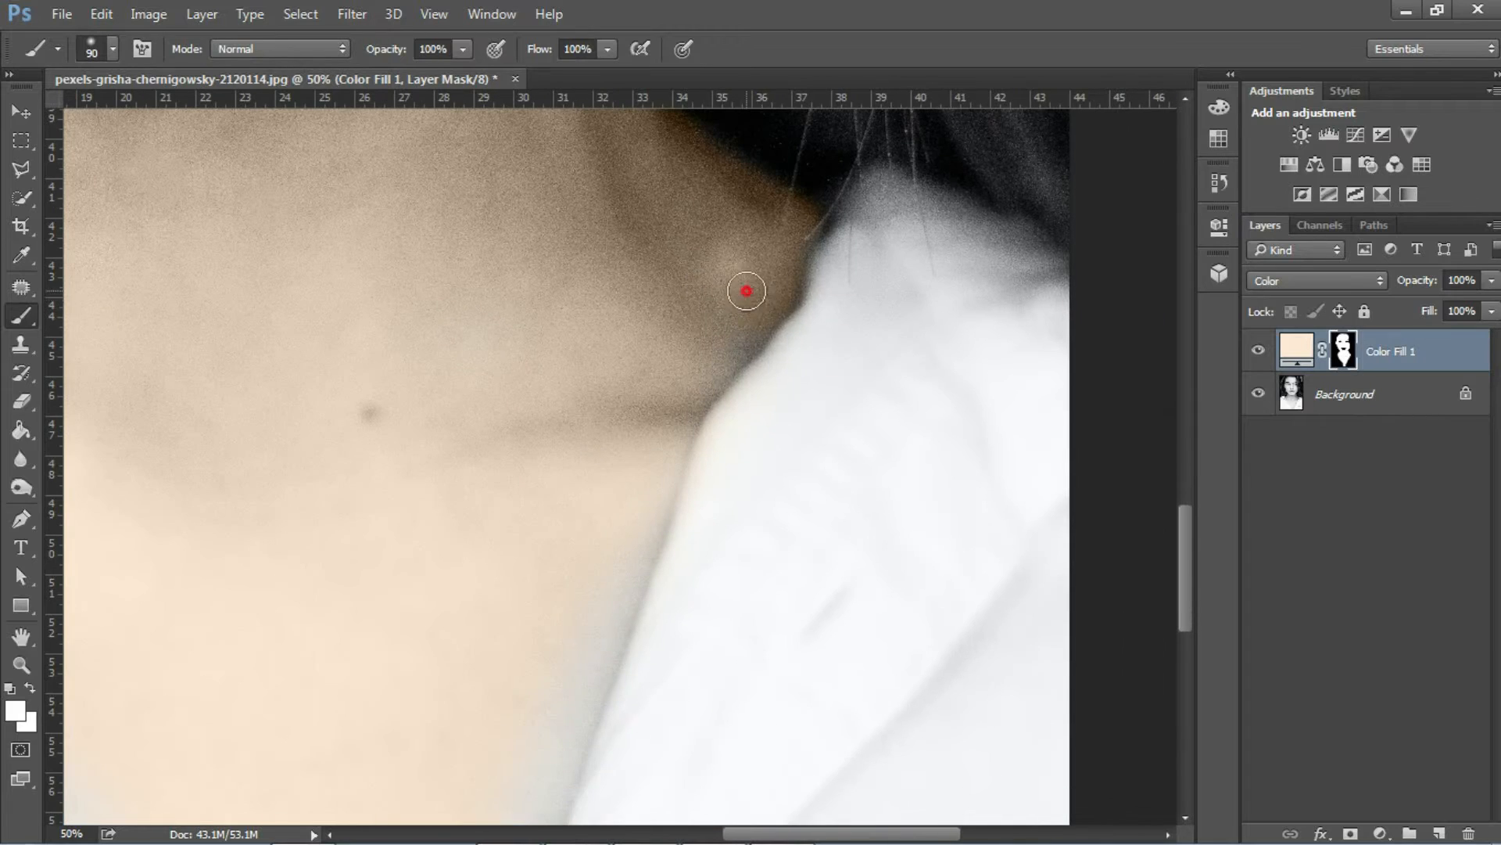
drag(660, 438, 579, 282)
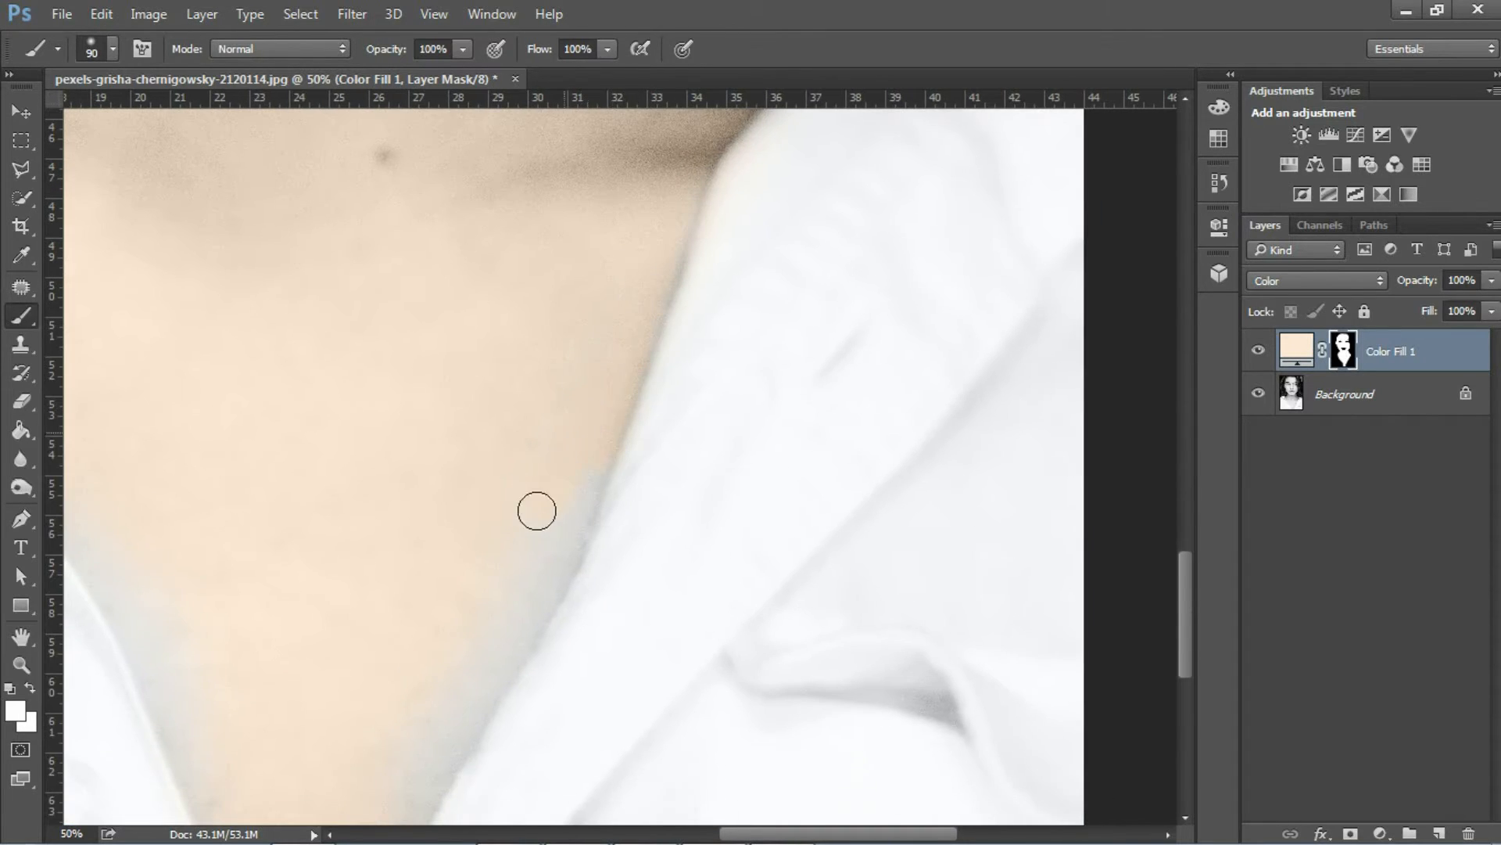
drag(536, 509, 553, 270)
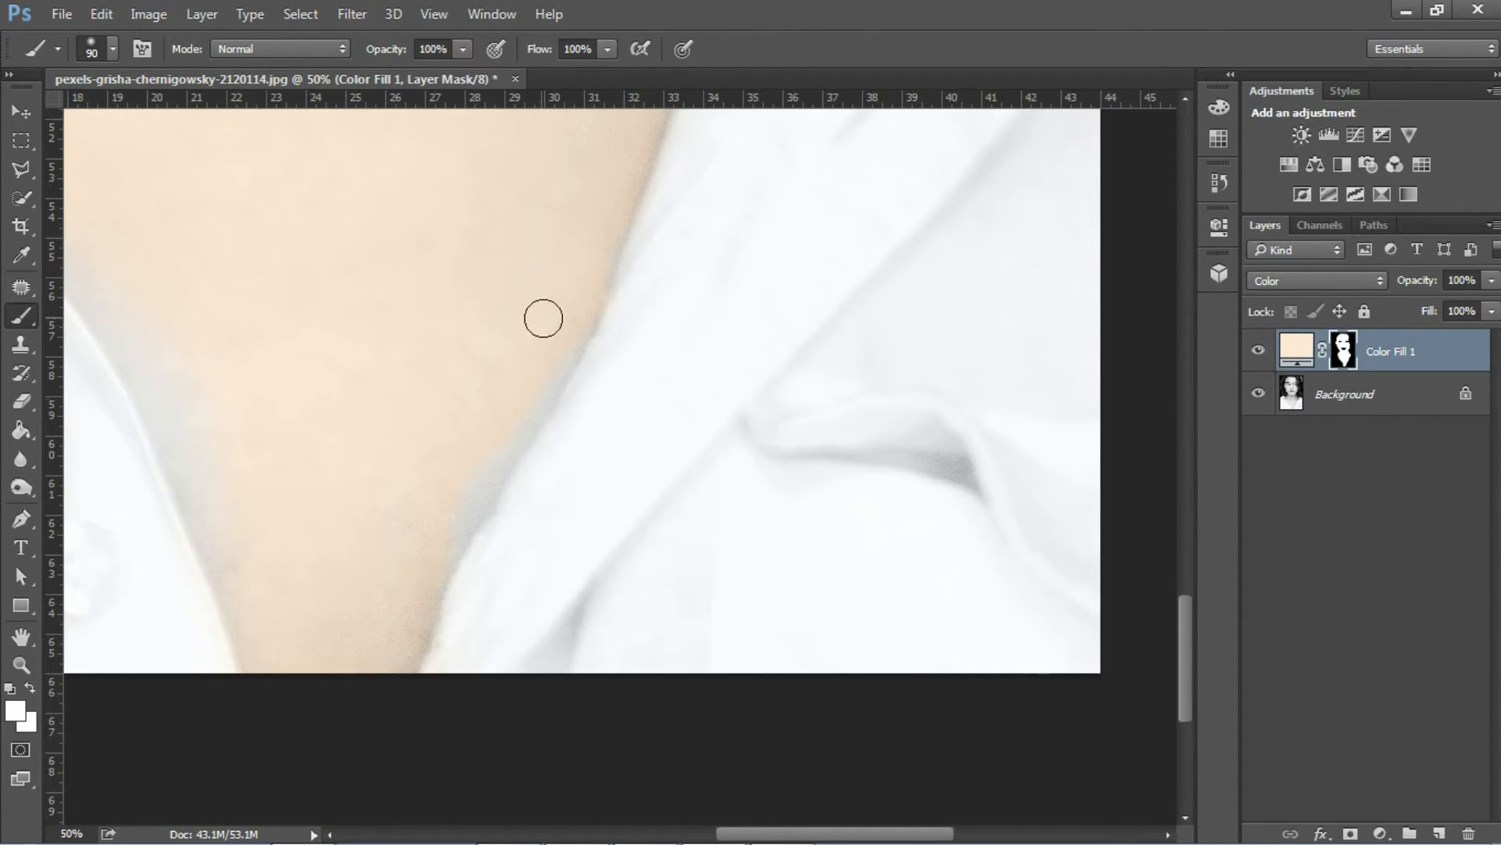
drag(313, 356, 509, 448)
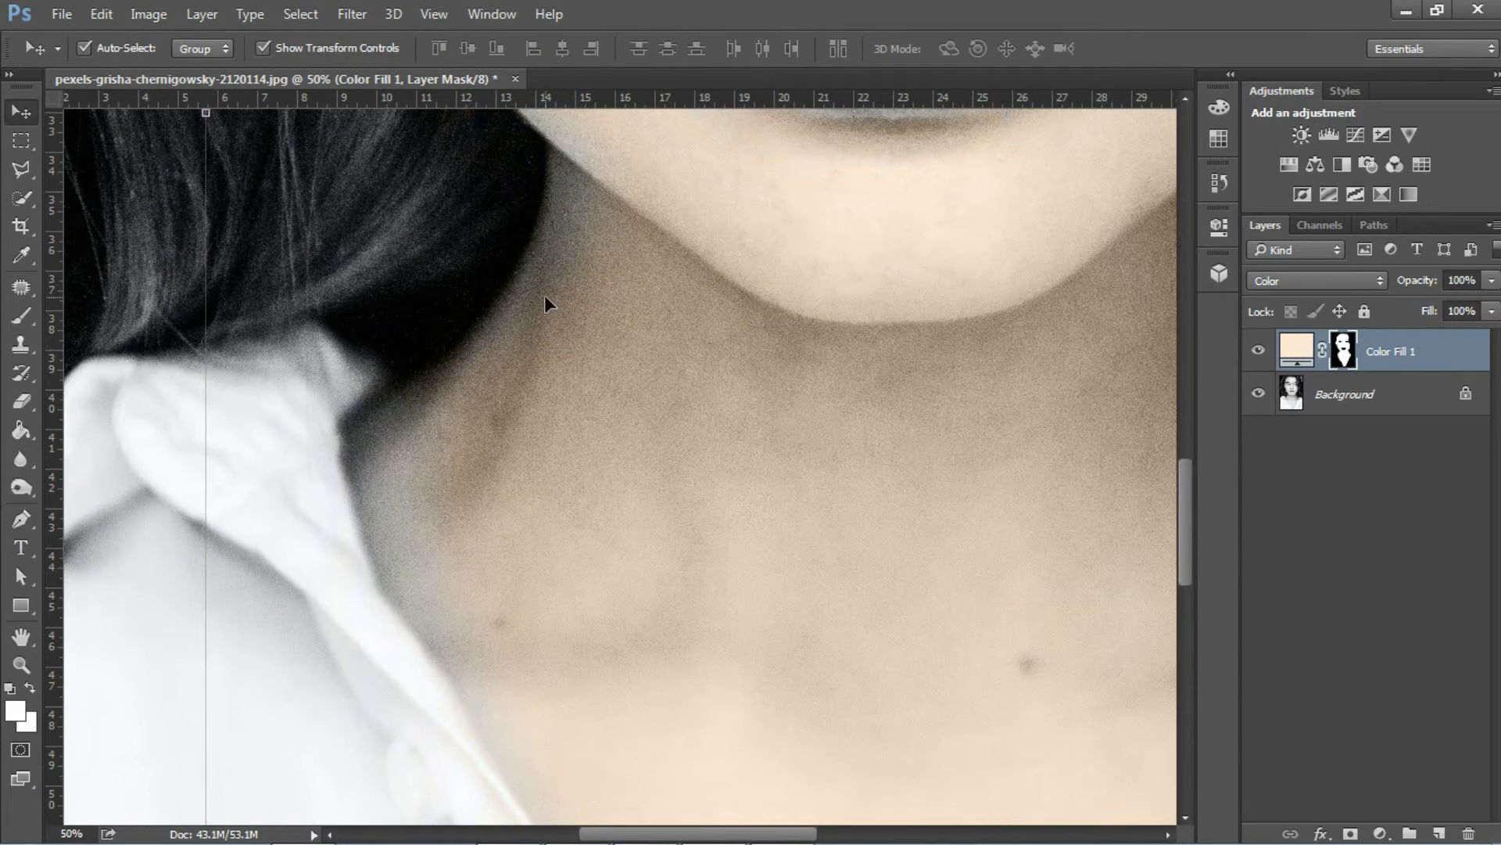
Paint the remaining gray skin on the left side of the neck and down along the left shirt edge.
key(b)
mouse_move(504, 338)
mouse_down()
mouse_move(386, 416)
mouse_move(397, 474)
mouse_up()
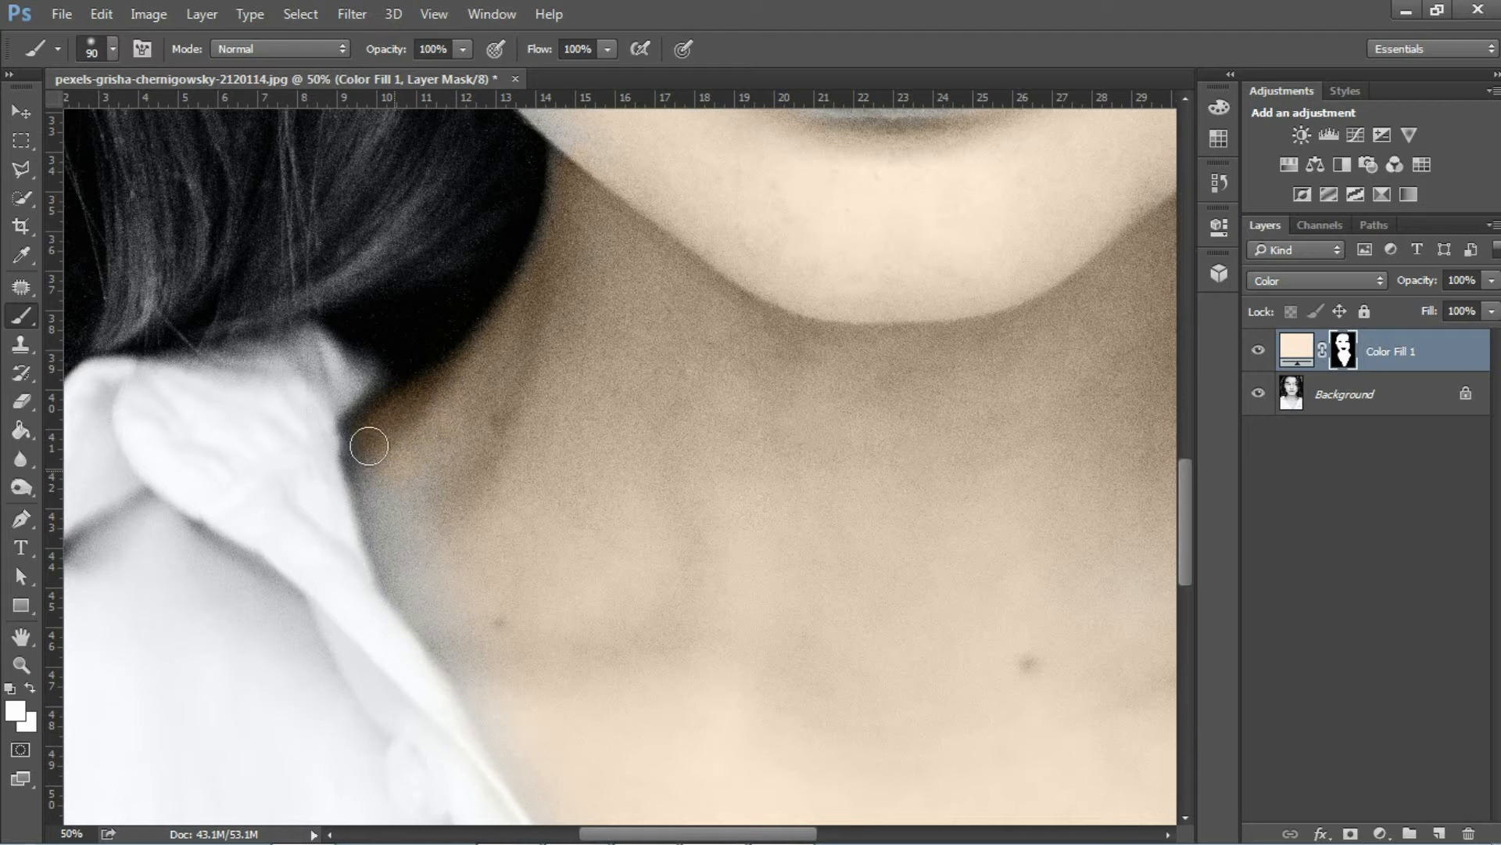
scroll(442, 449, down, 3)
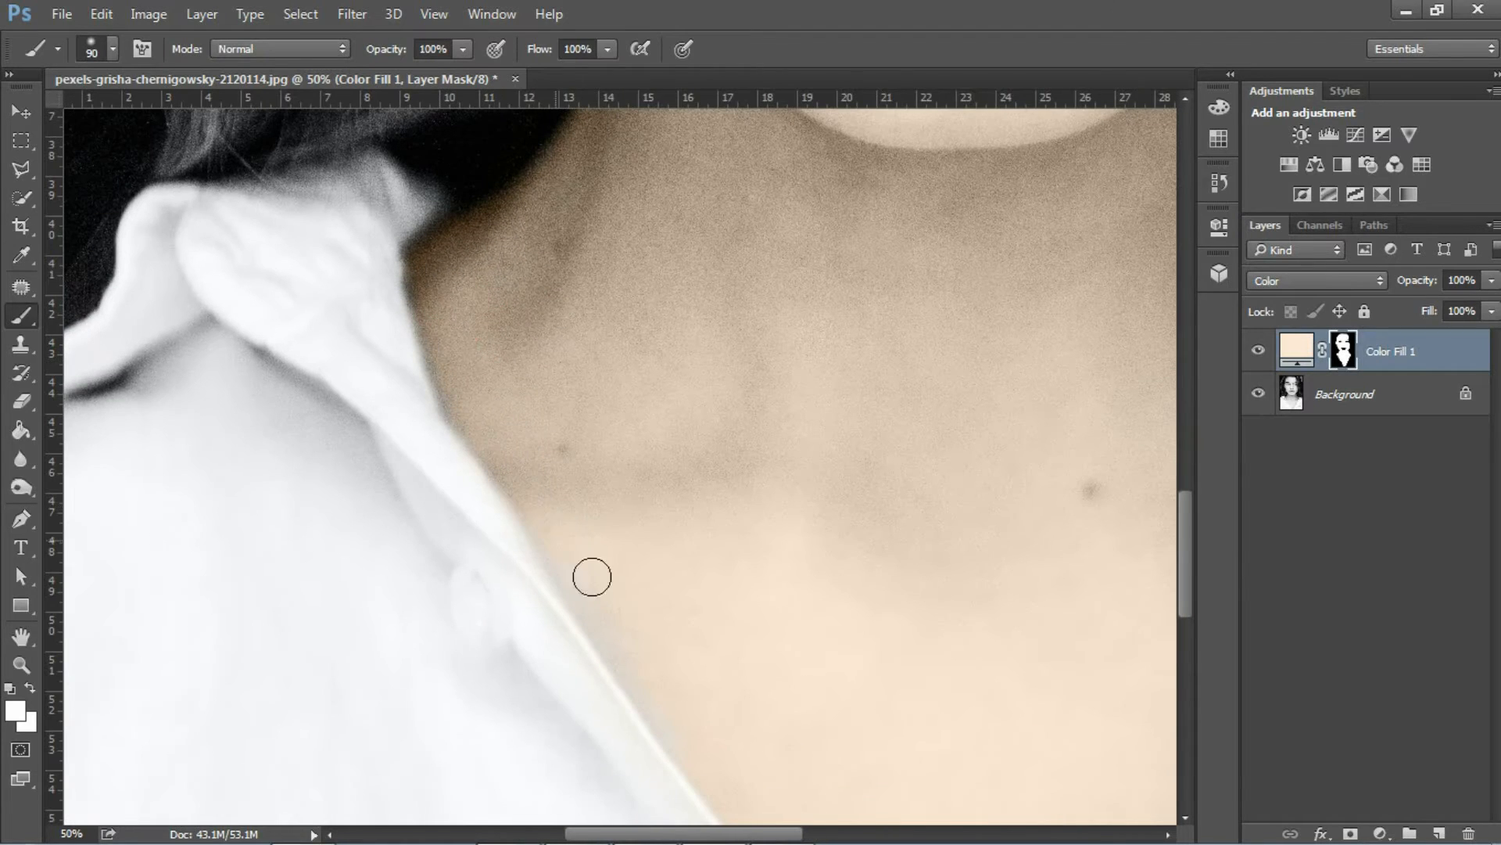
scroll(563, 524, down, 2)
scroll(684, 463, down, 4)
scroll(831, 542, right, 2)
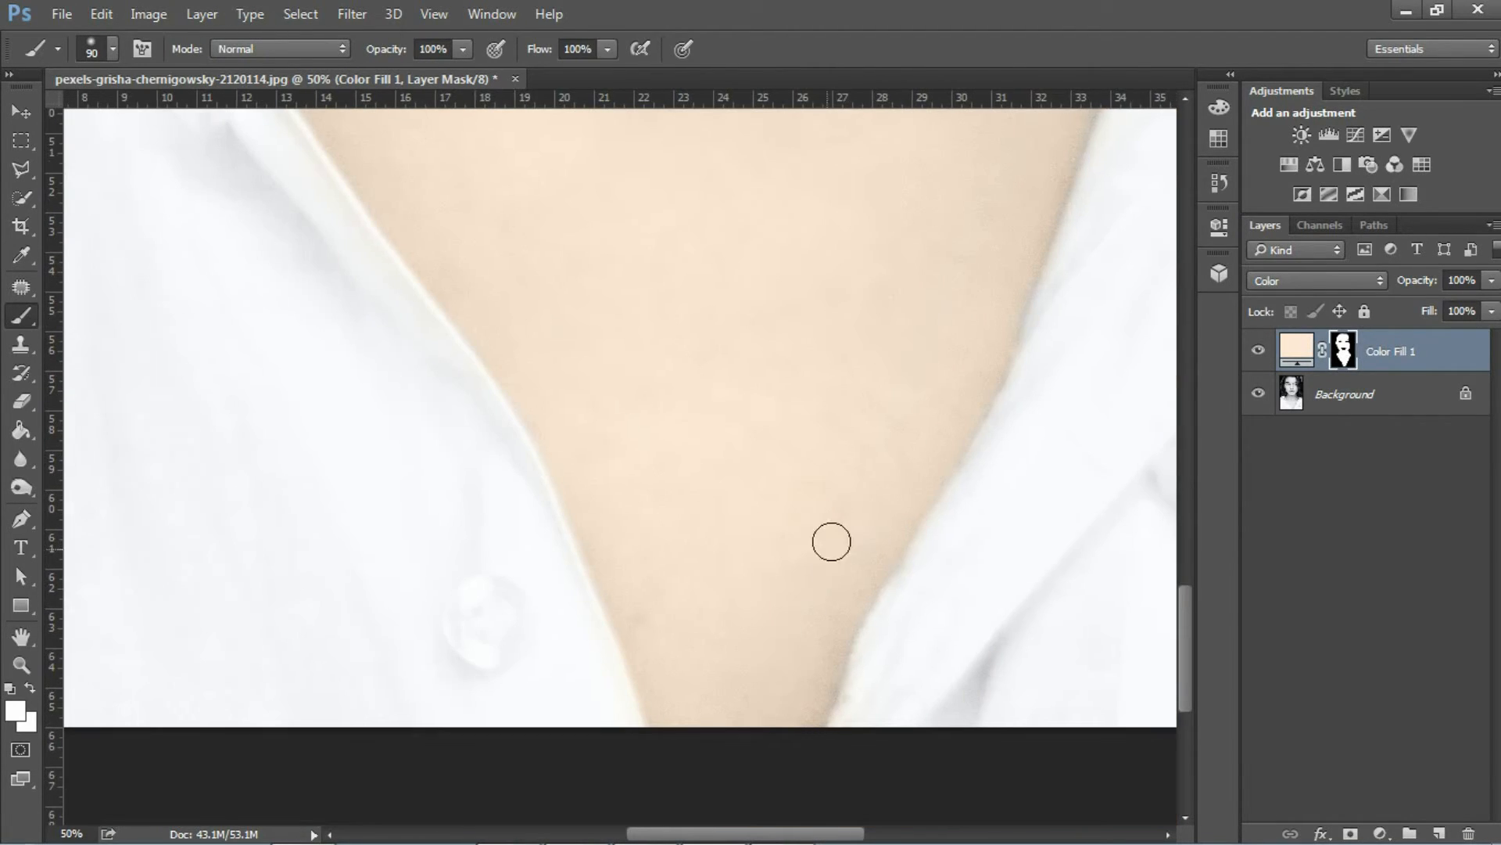
scroll(723, 441, down, 3)
Touch up the skin mask on the ear, cheek and face edges, adjusting the brush up to 150 px.
key(bracketleft)
key(bracketleft)
key(bracketleft)
key(bracketleft)
key(bracketright)
scroll(704, 508, up, 5)
scroll(561, 527, up, 4)
key(bracketleft)
key(bracketleft)
key(bracketleft)
key(bracketleft)
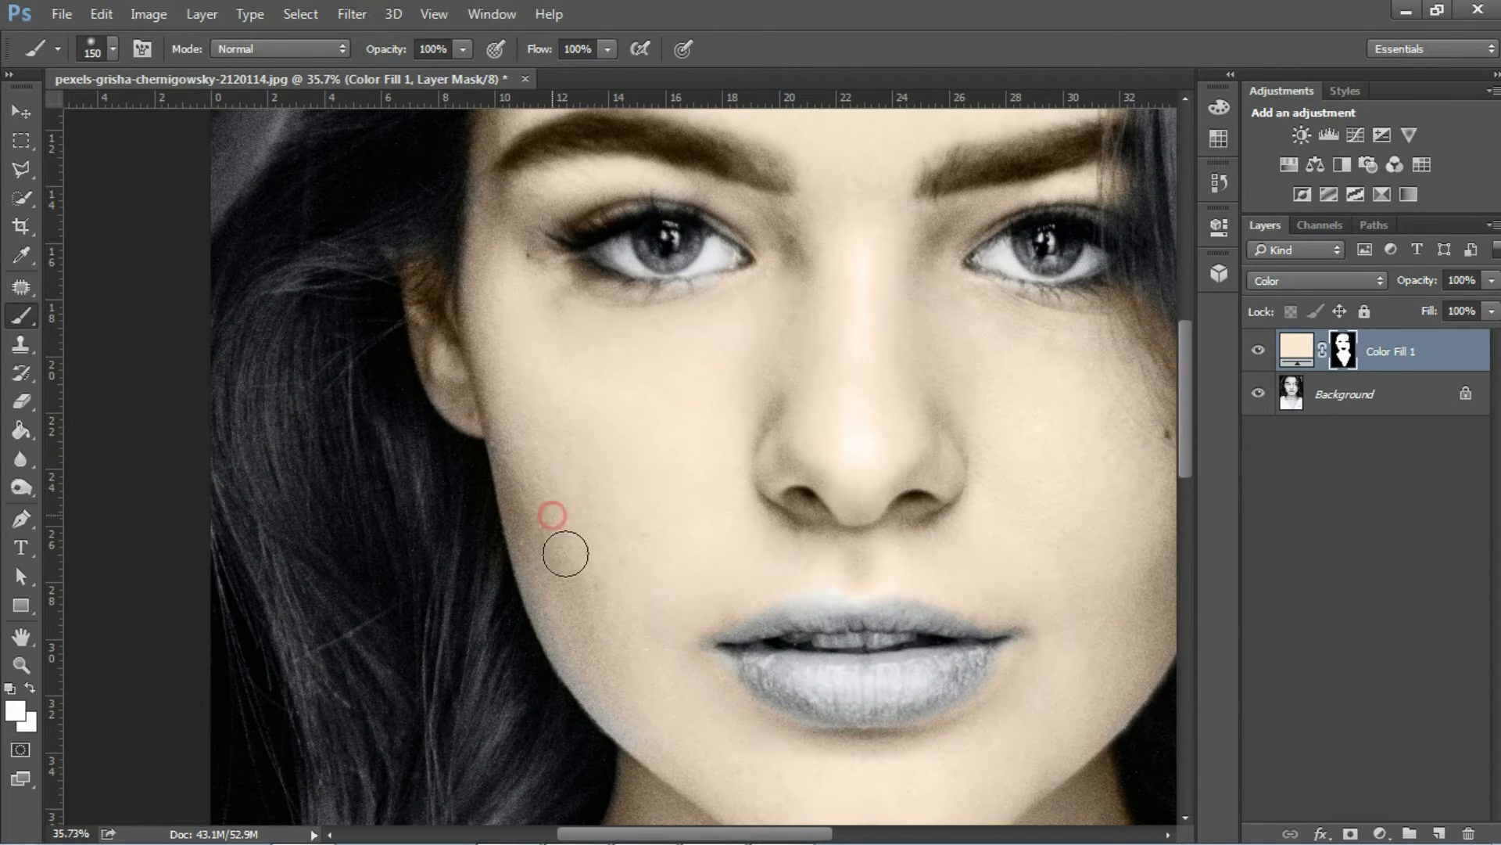
scroll(695, 603, up, 3)
drag(1006, 303, 846, 451)
scroll(828, 452, down, 2)
drag(806, 563, 764, 313)
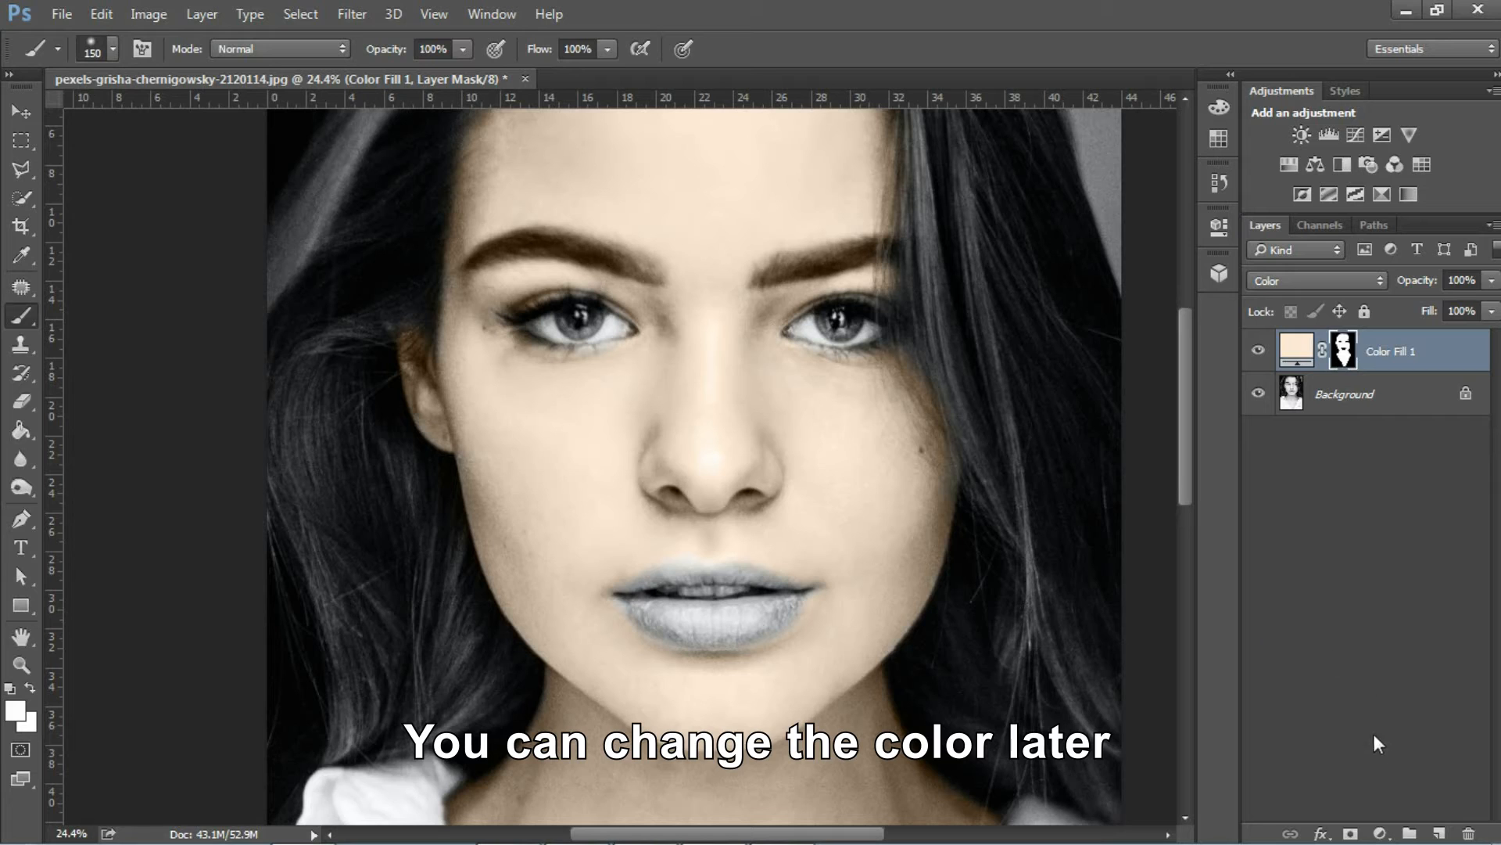
Add a second solid color fill layer in a peach-orange tone for the lips.
click(1385, 834)
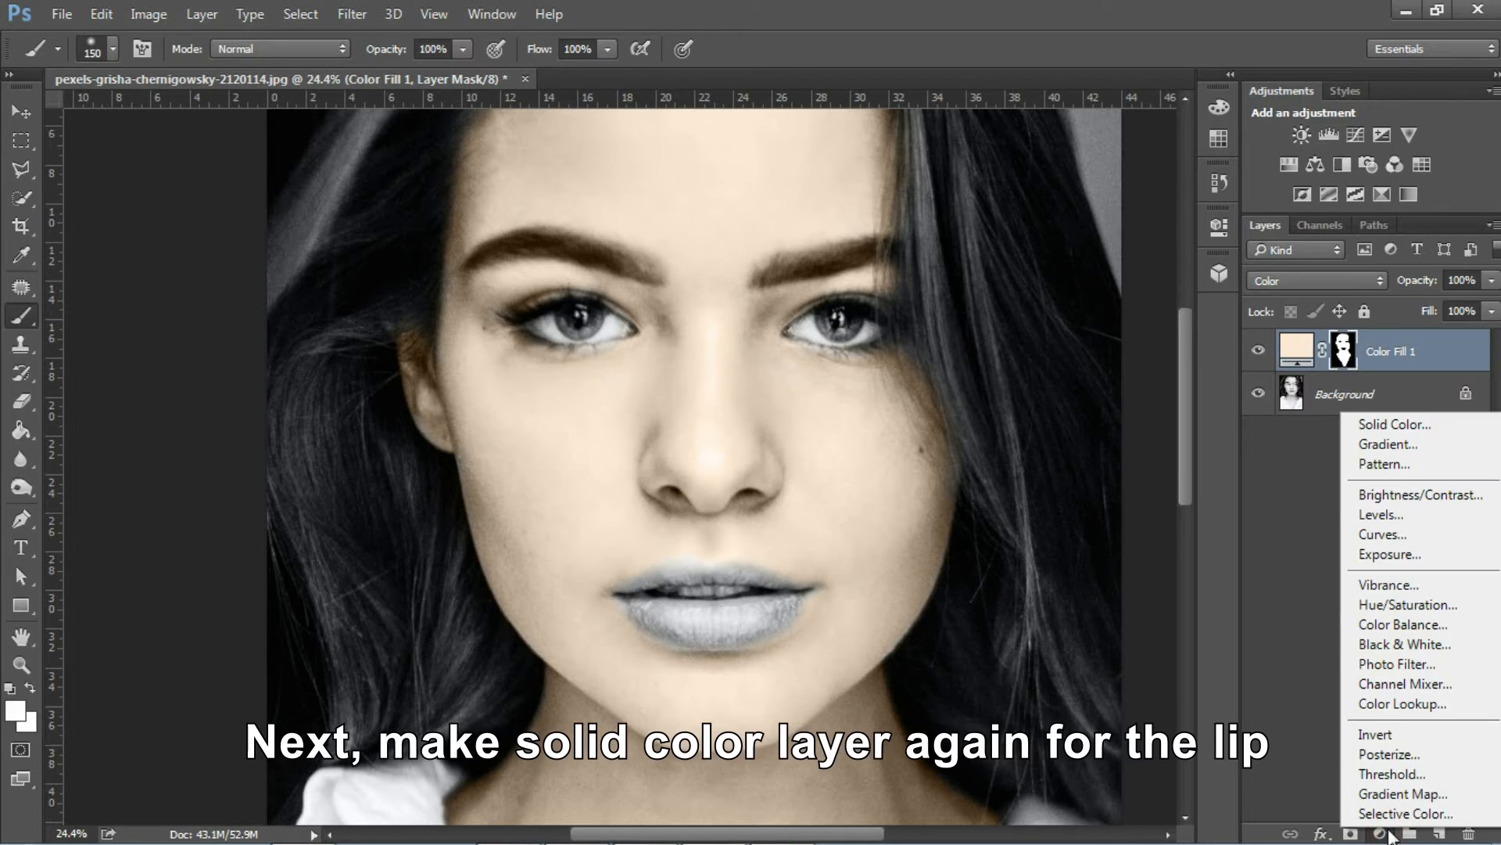
click(1418, 431)
drag(886, 223, 926, 225)
drag(1102, 469, 1101, 478)
drag(922, 225, 905, 219)
click(1302, 205)
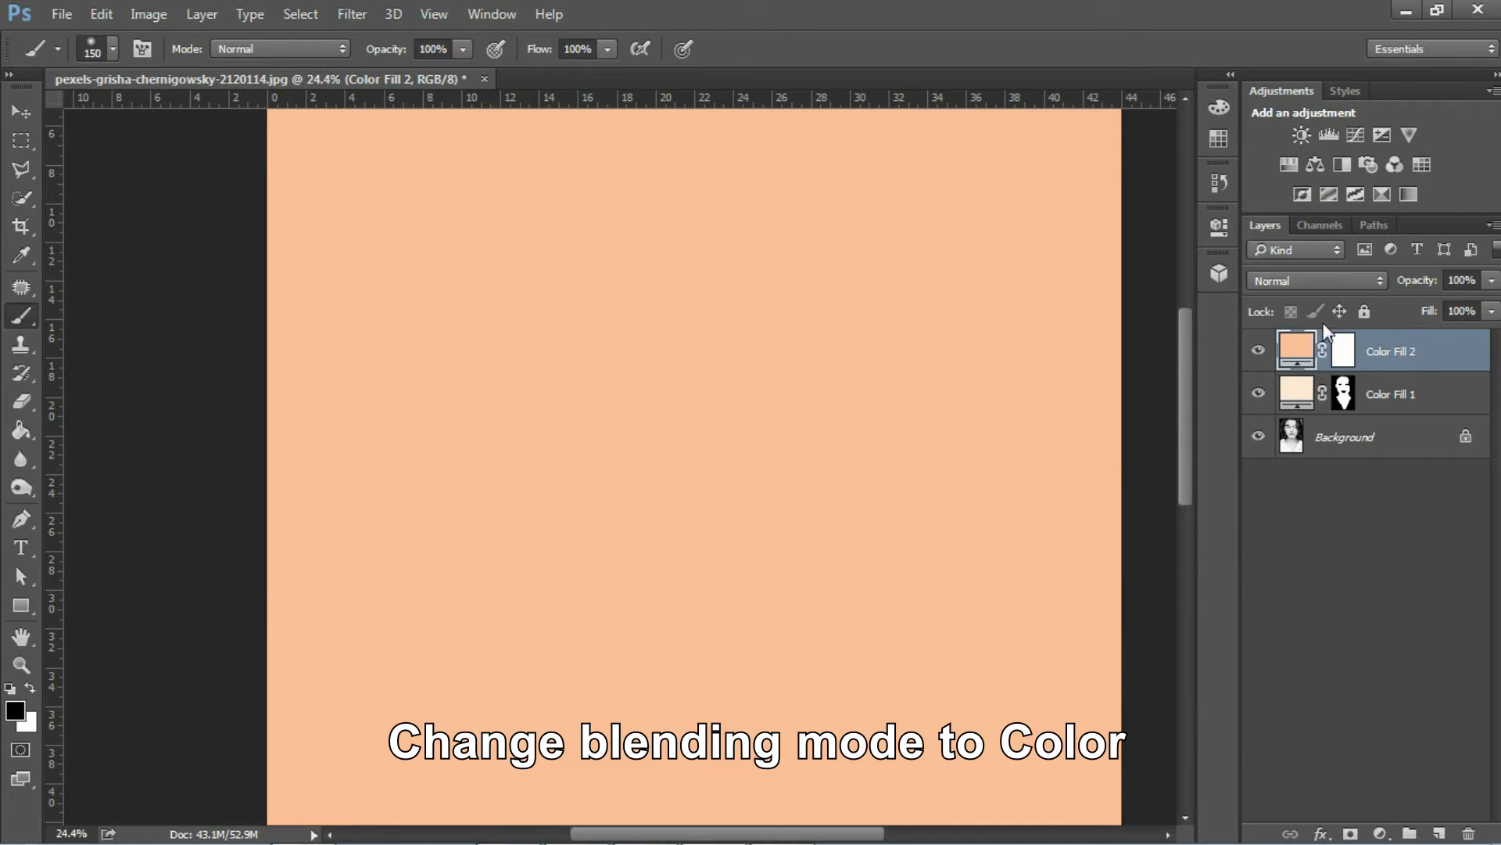
Set the lip fill layer's blending mode to Color and invert its layer mask.
click(1325, 283)
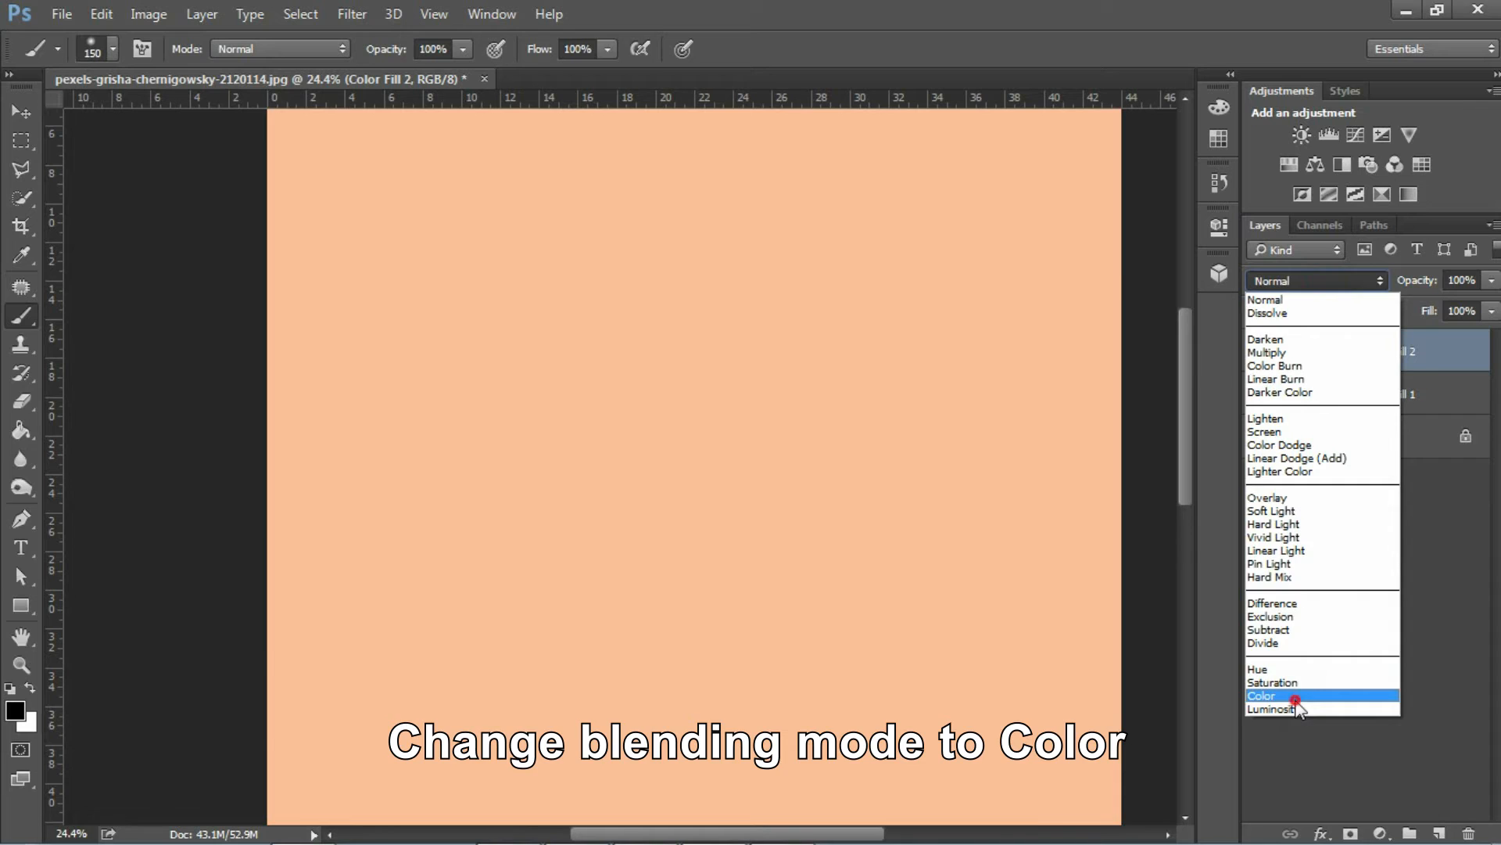
click(1296, 696)
click(1345, 352)
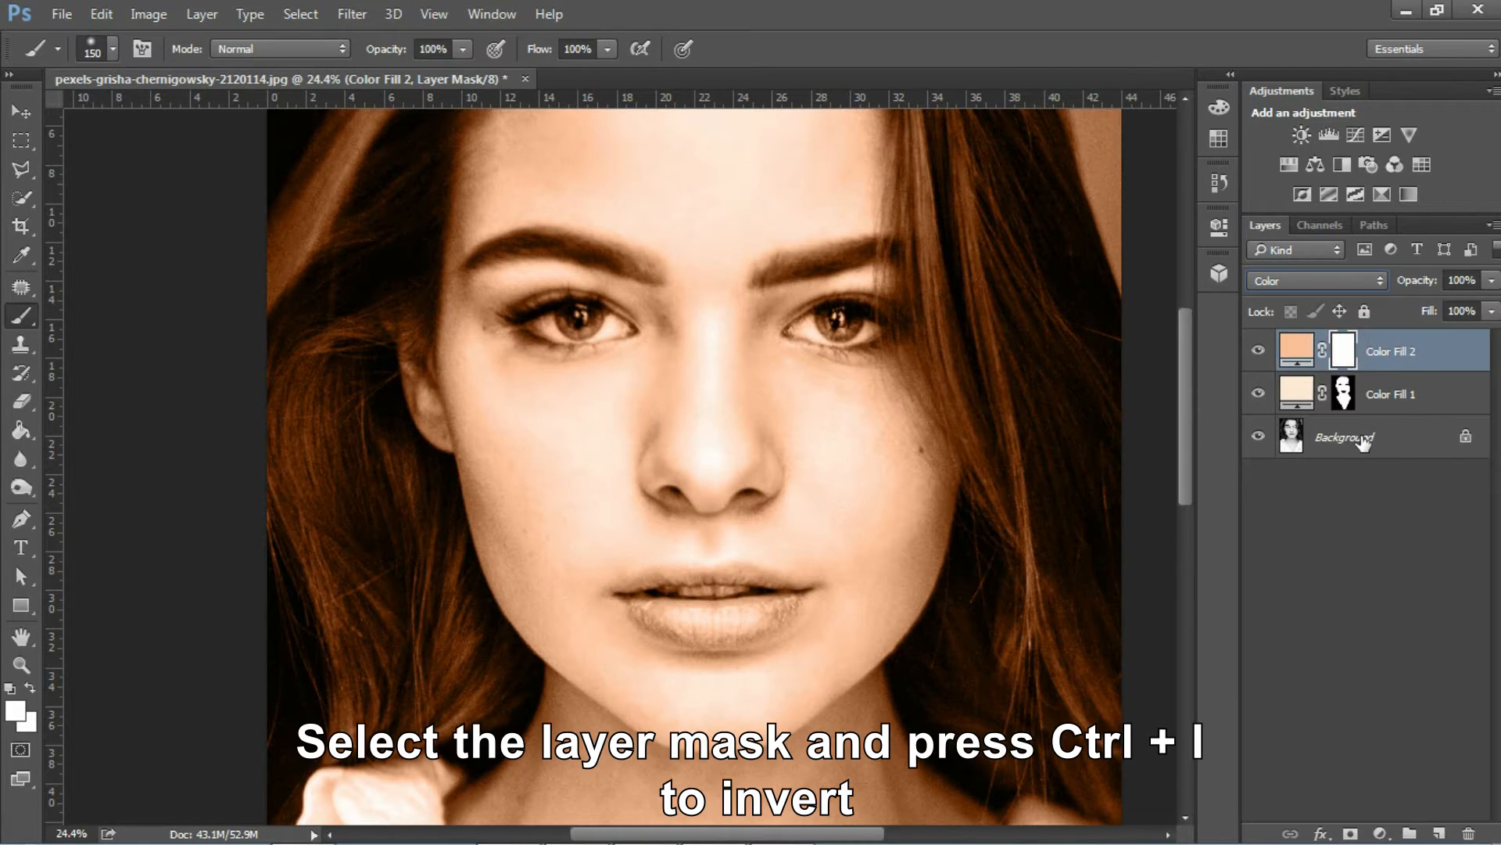
key(ctrl+i)
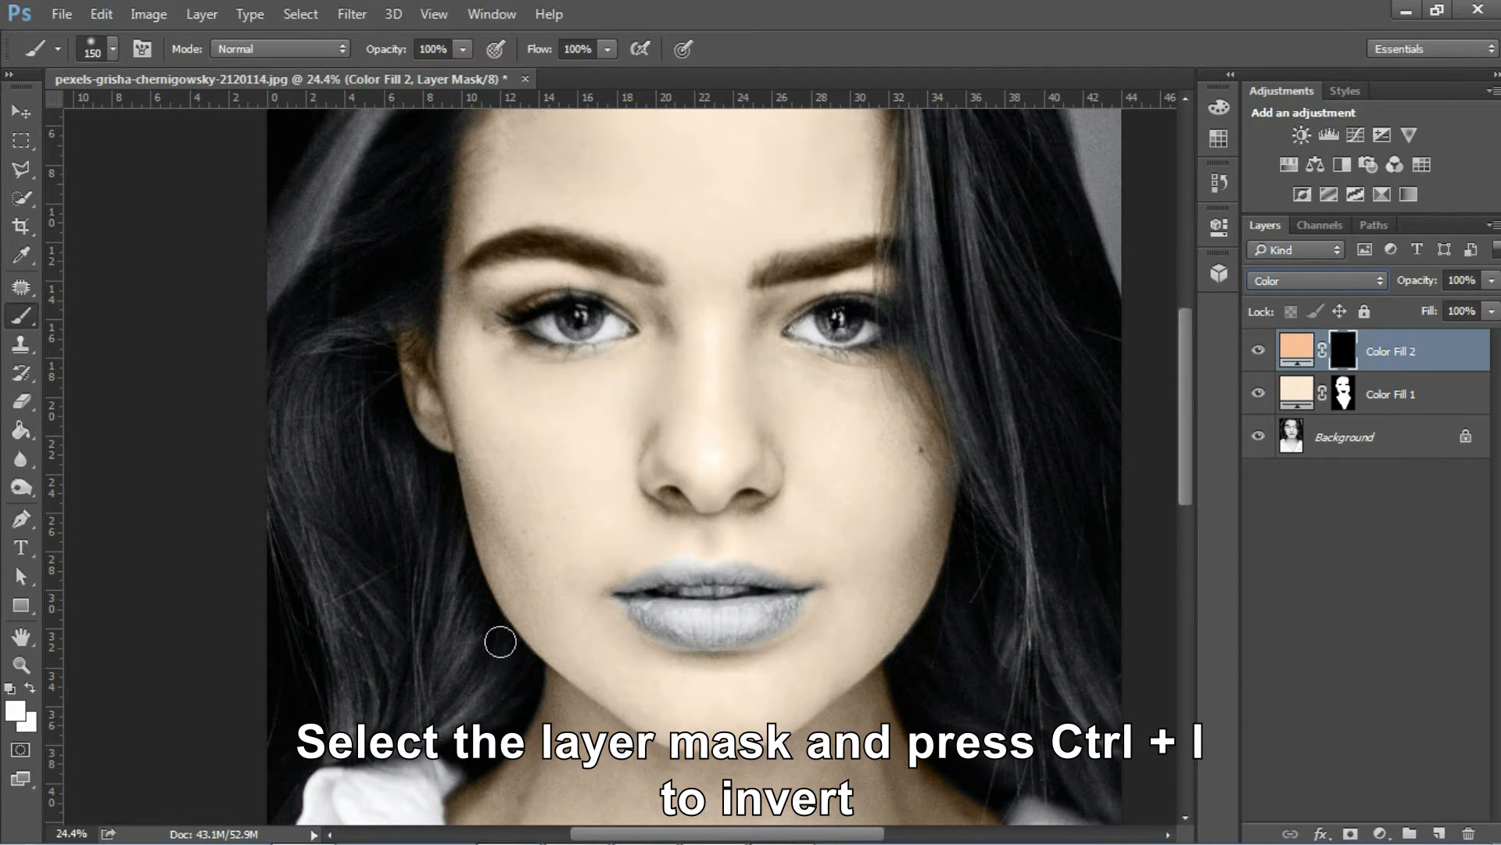
Return the lip fill layer's blending mode to Color.
key(alt)
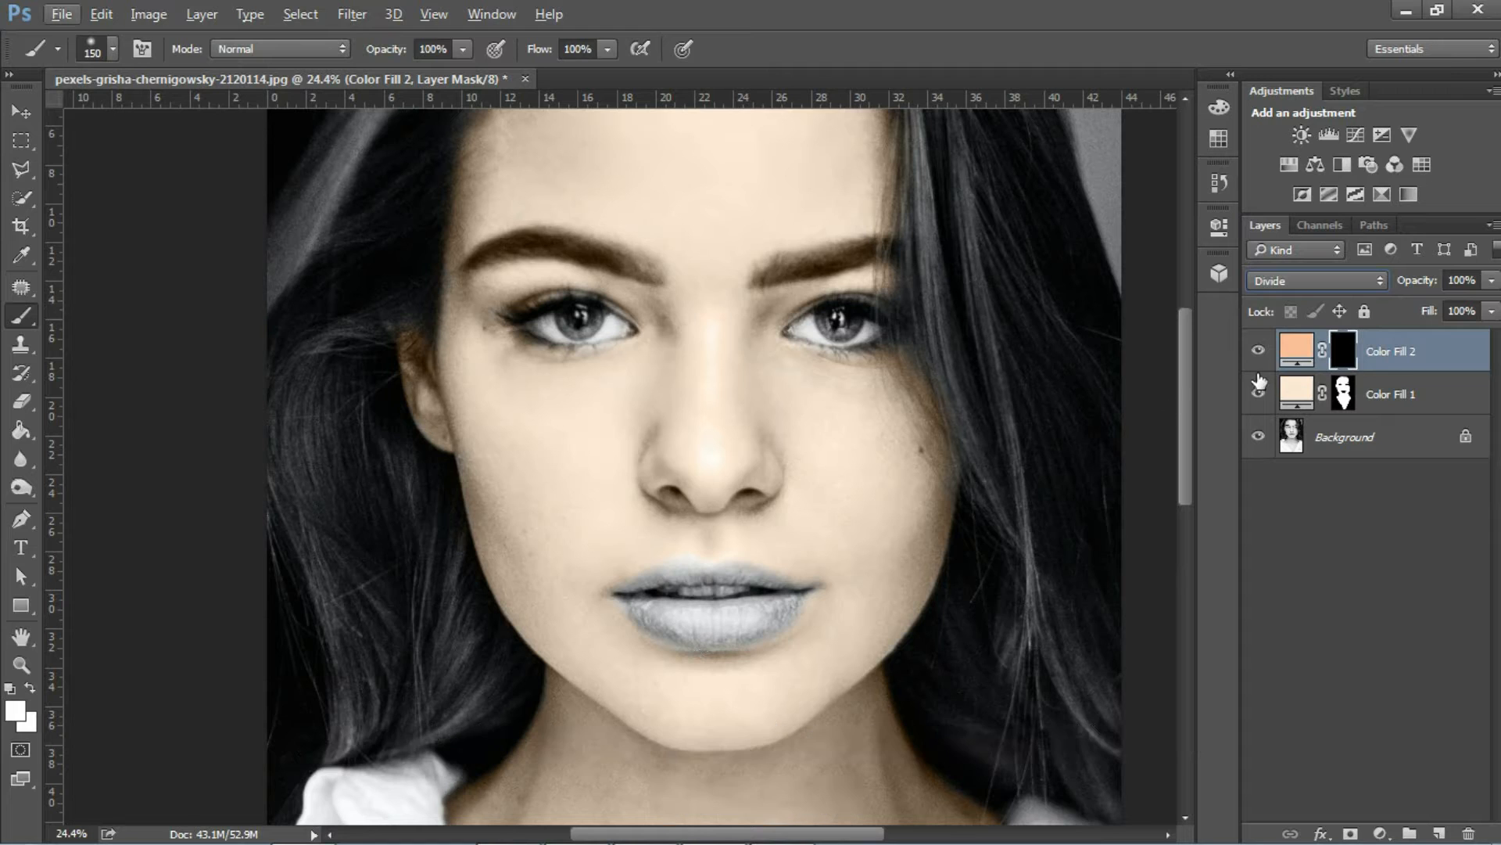
click(1293, 286)
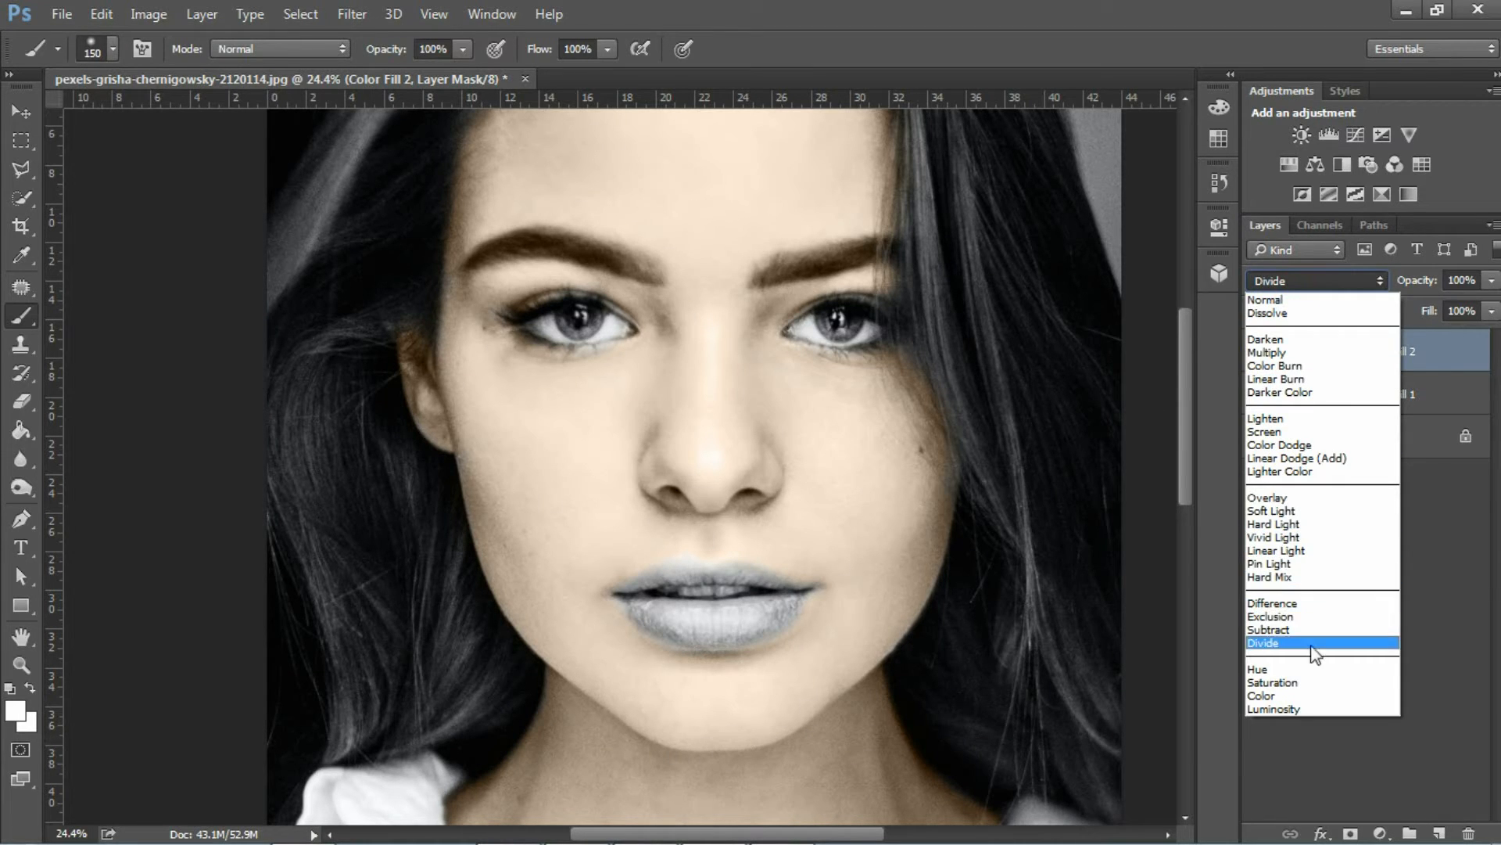
click(1315, 696)
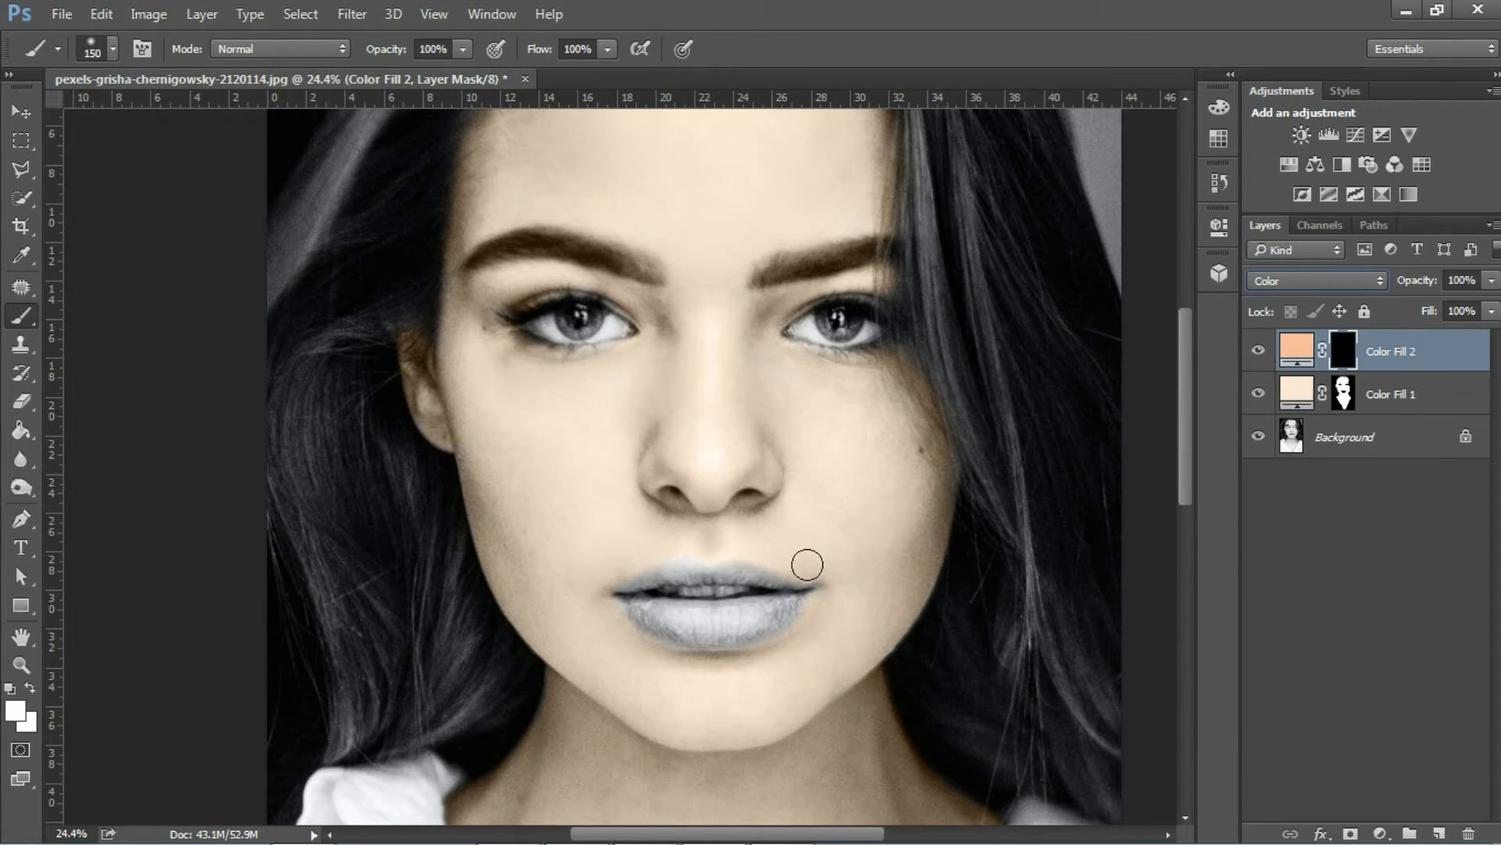
Paint the lower lip in white on the lip fill layer's mask with a 90 px brush.
click(727, 615)
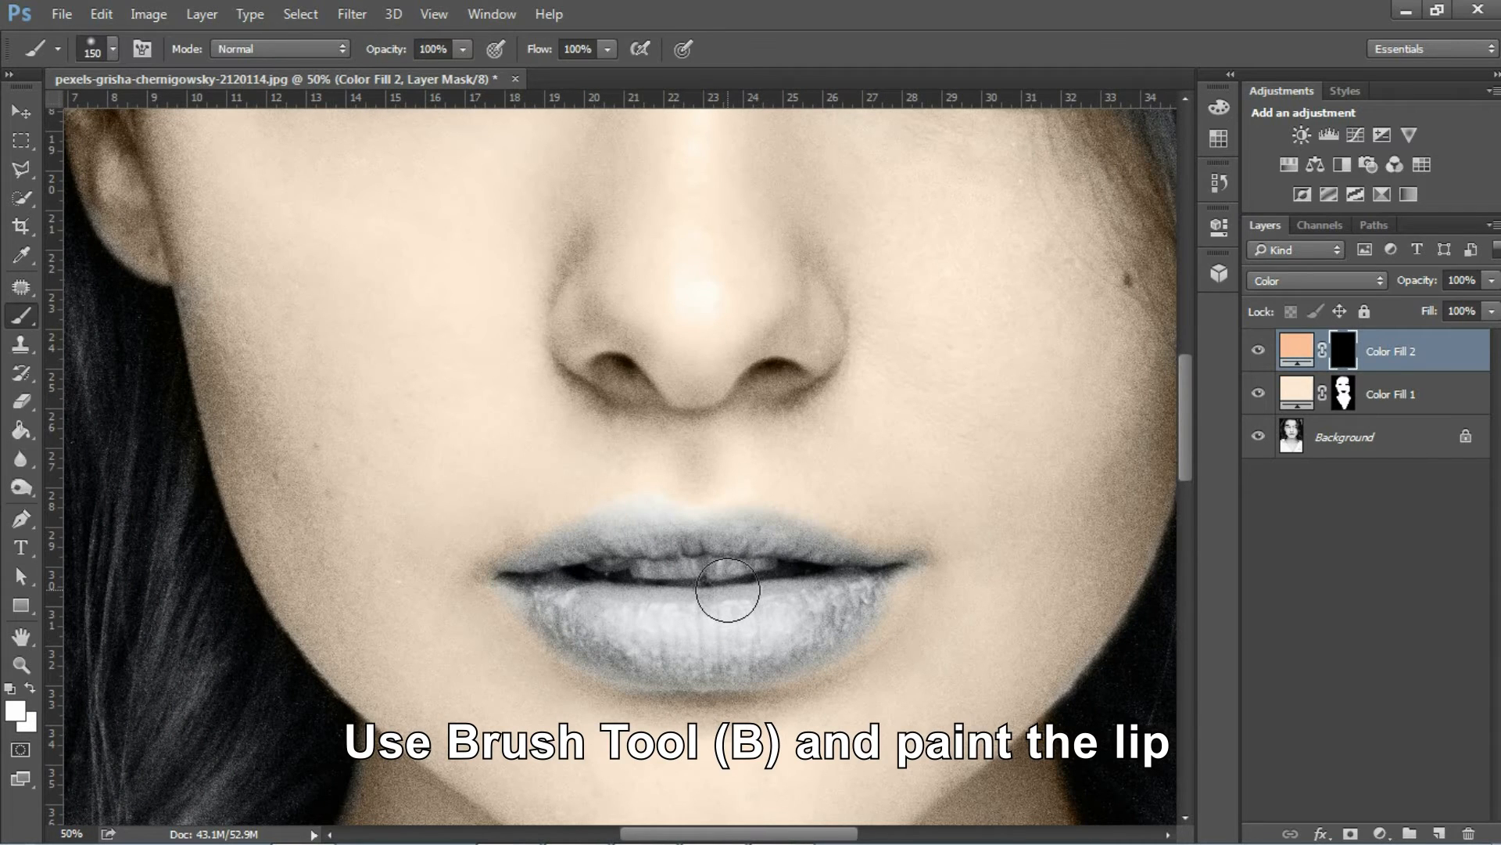
key(bracketleft)
key(bracketleft)
key(bracketleft)
click(688, 629)
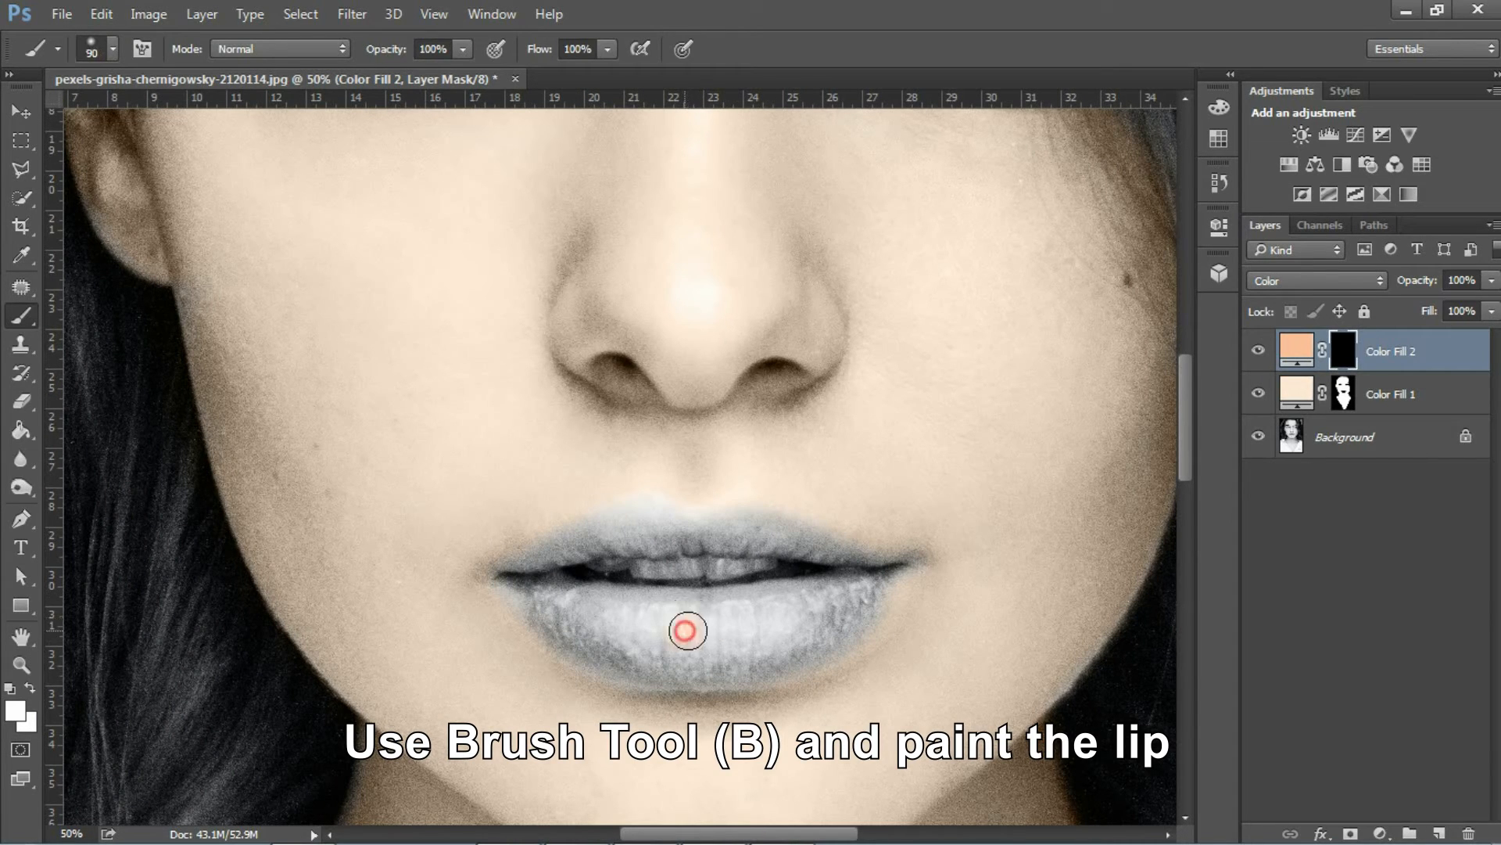
mouse_move(727, 636)
mouse_down()
mouse_move(596, 610)
mouse_move(777, 606)
mouse_move(784, 635)
mouse_up()
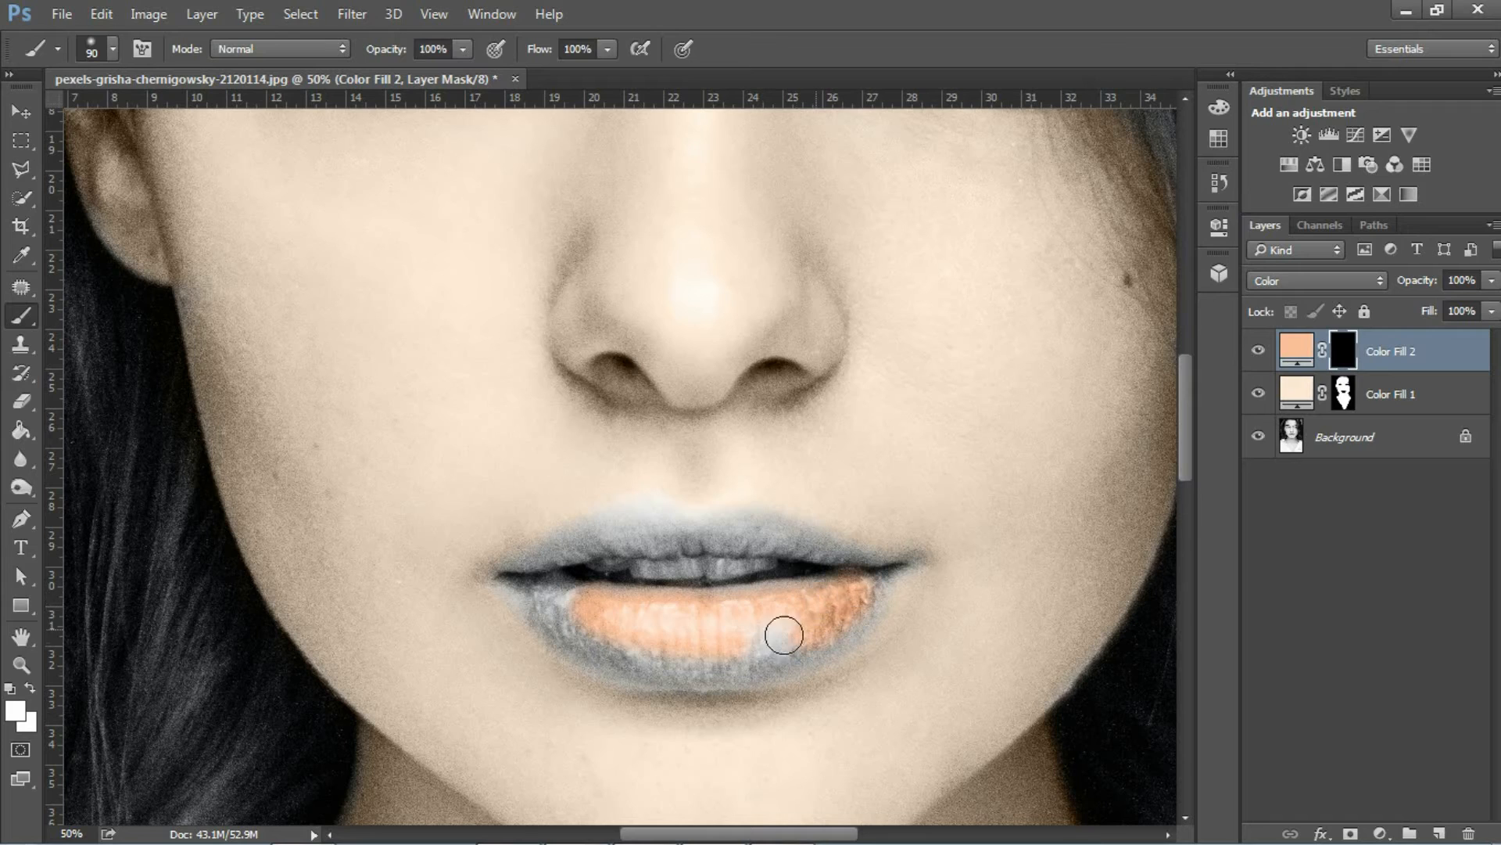
mouse_move(590, 619)
mouse_down()
mouse_move(854, 605)
mouse_move(557, 609)
mouse_up()
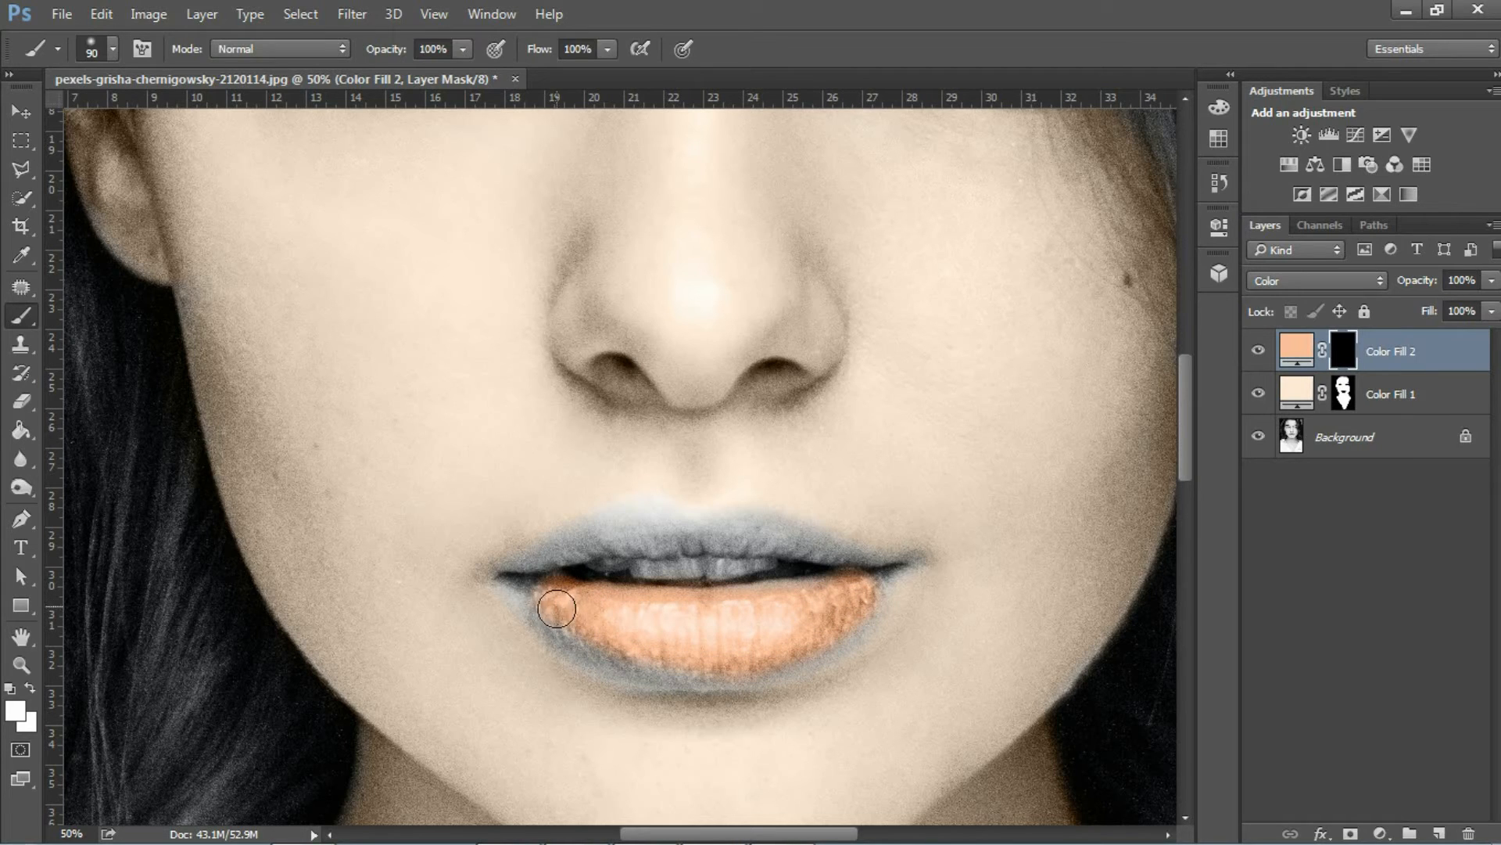
Paint the upper lip and the mouth corners on the lip mask, reducing the brush to 60 and 45 px for the edges.
mouse_move(626, 530)
mouse_down()
mouse_move(759, 521)
mouse_move(839, 550)
mouse_up()
key(bracketleft)
key(bracketleft)
key(bracketleft)
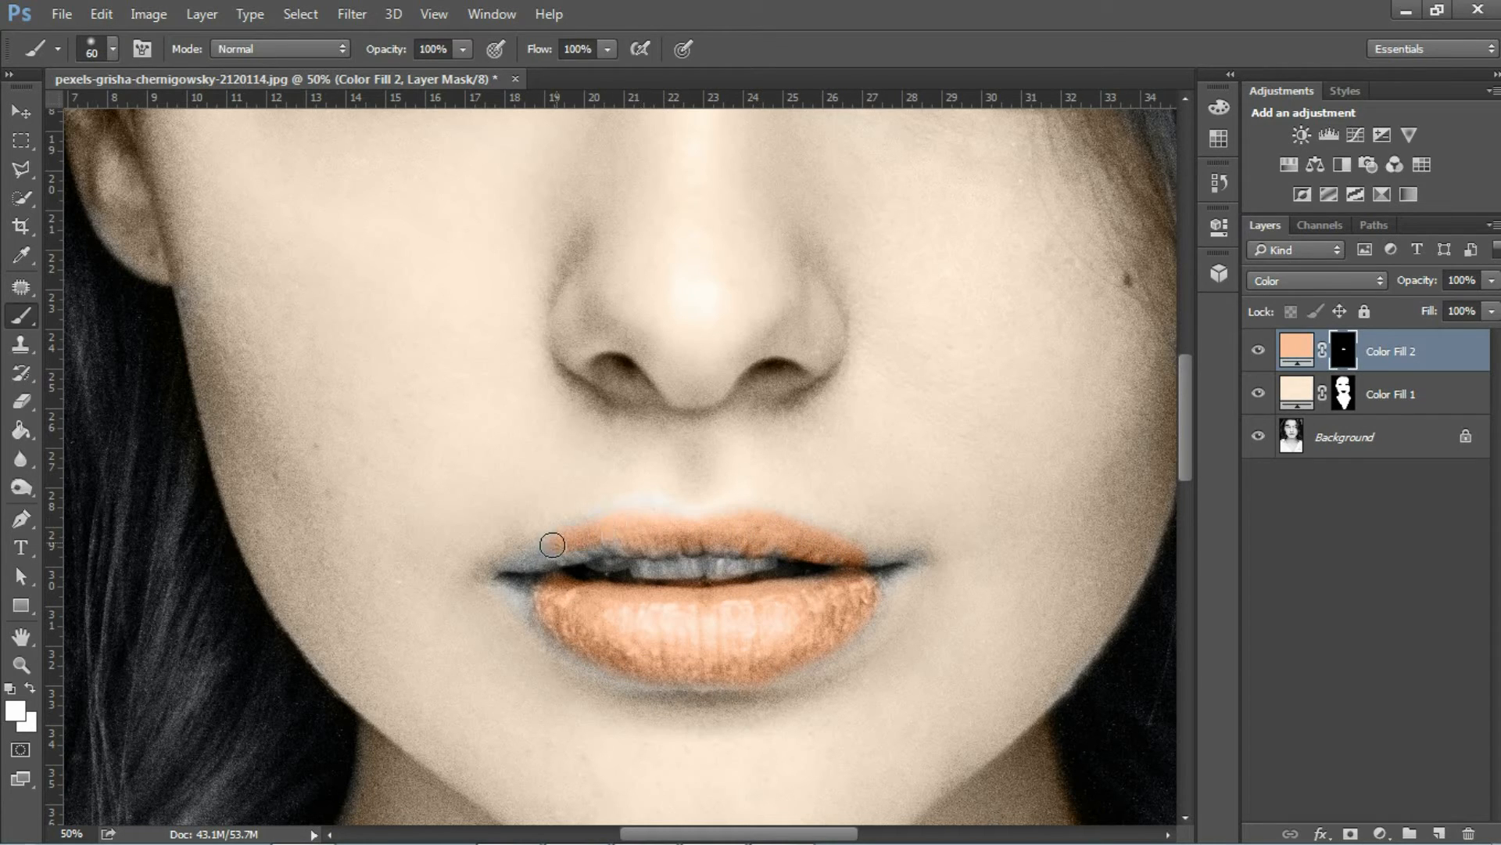
drag(600, 541, 531, 562)
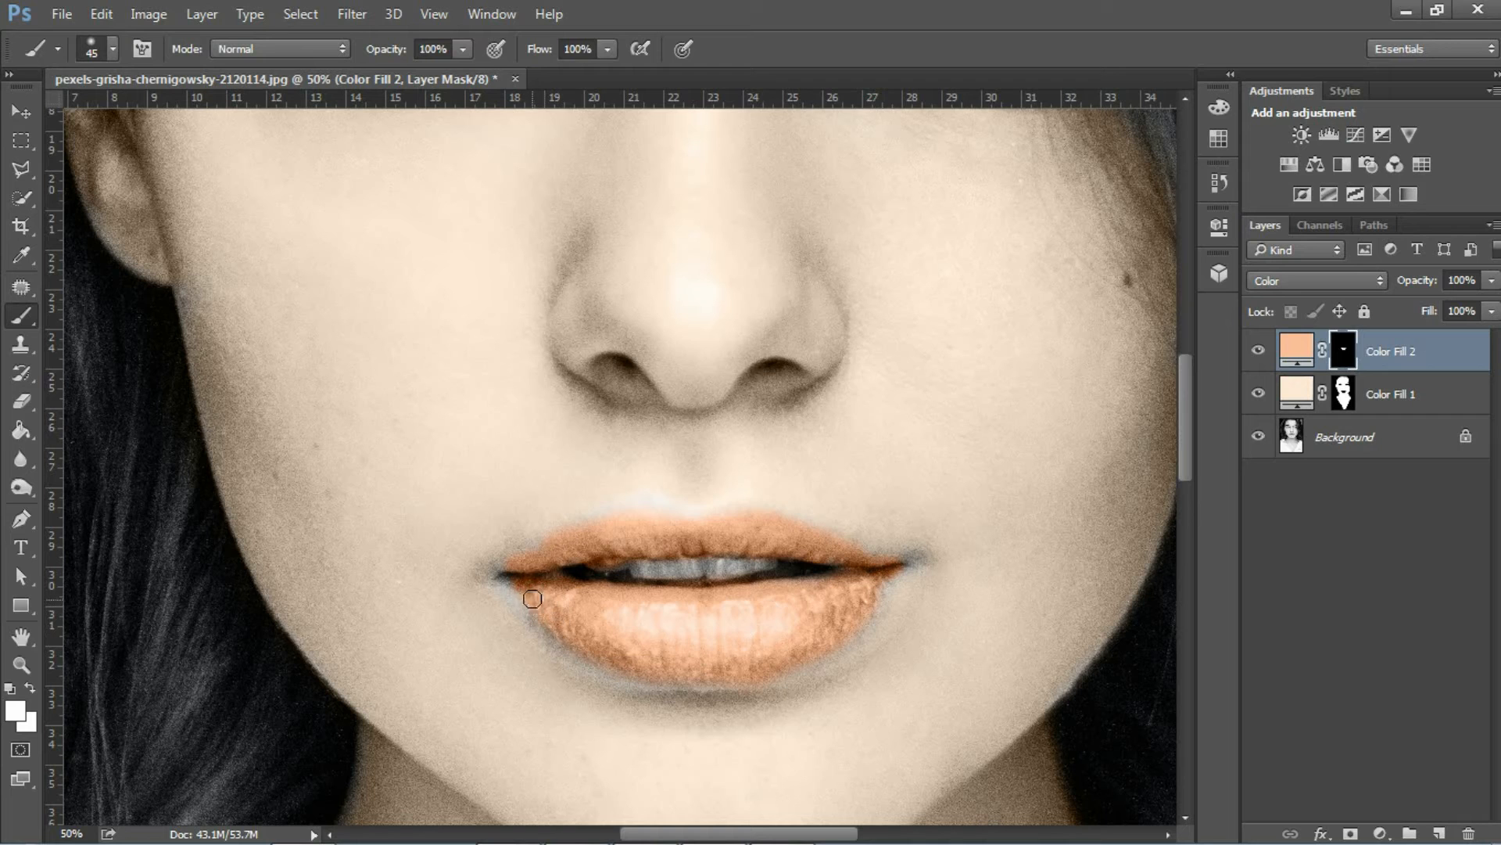
Change the lip fill layer's color from peach-orange to a dark brownish red.
key(ctrl+0)
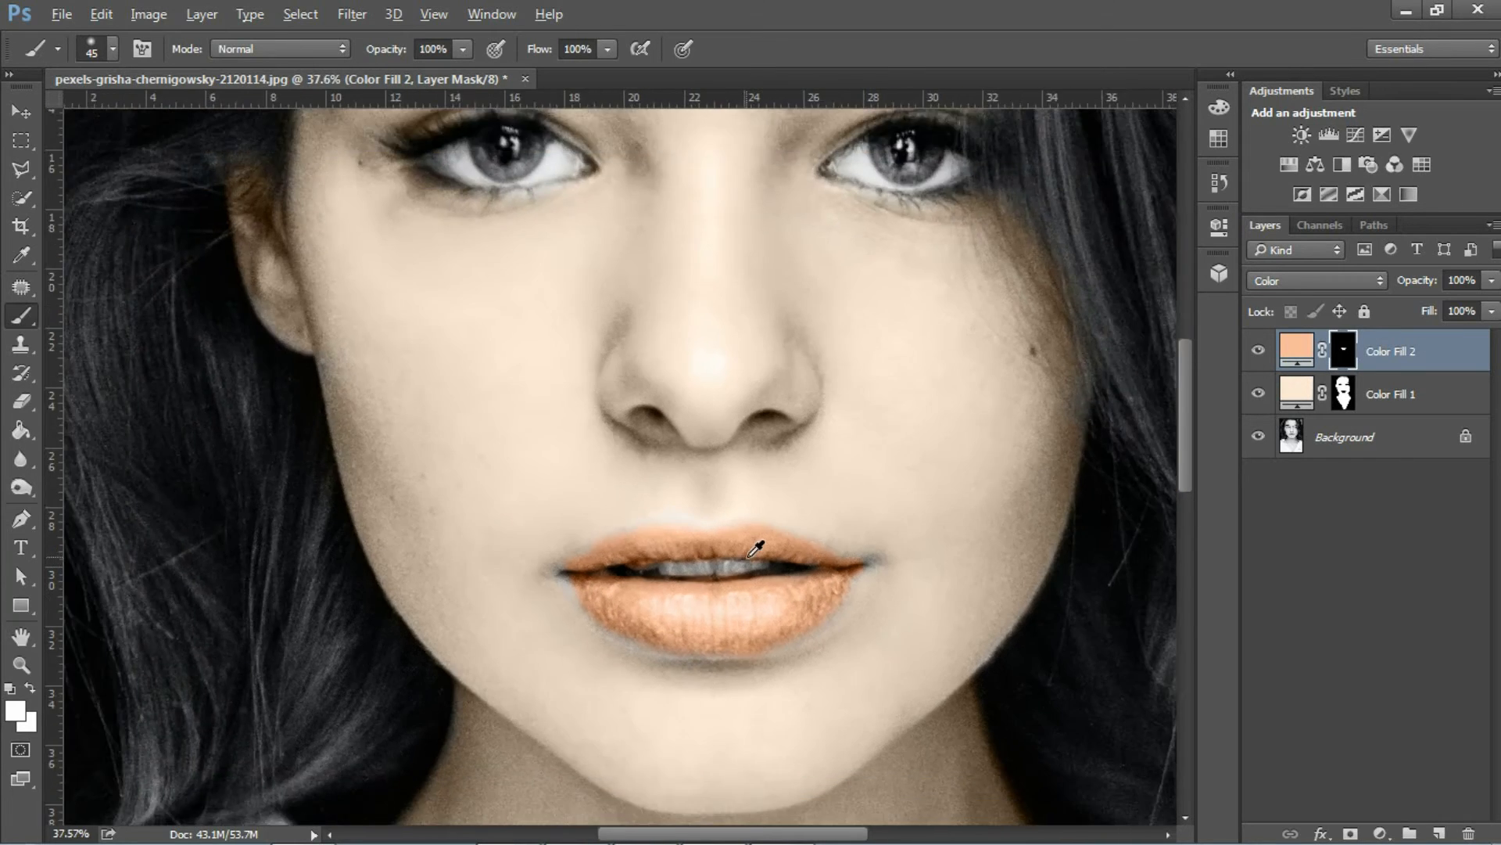
double_click(1289, 342)
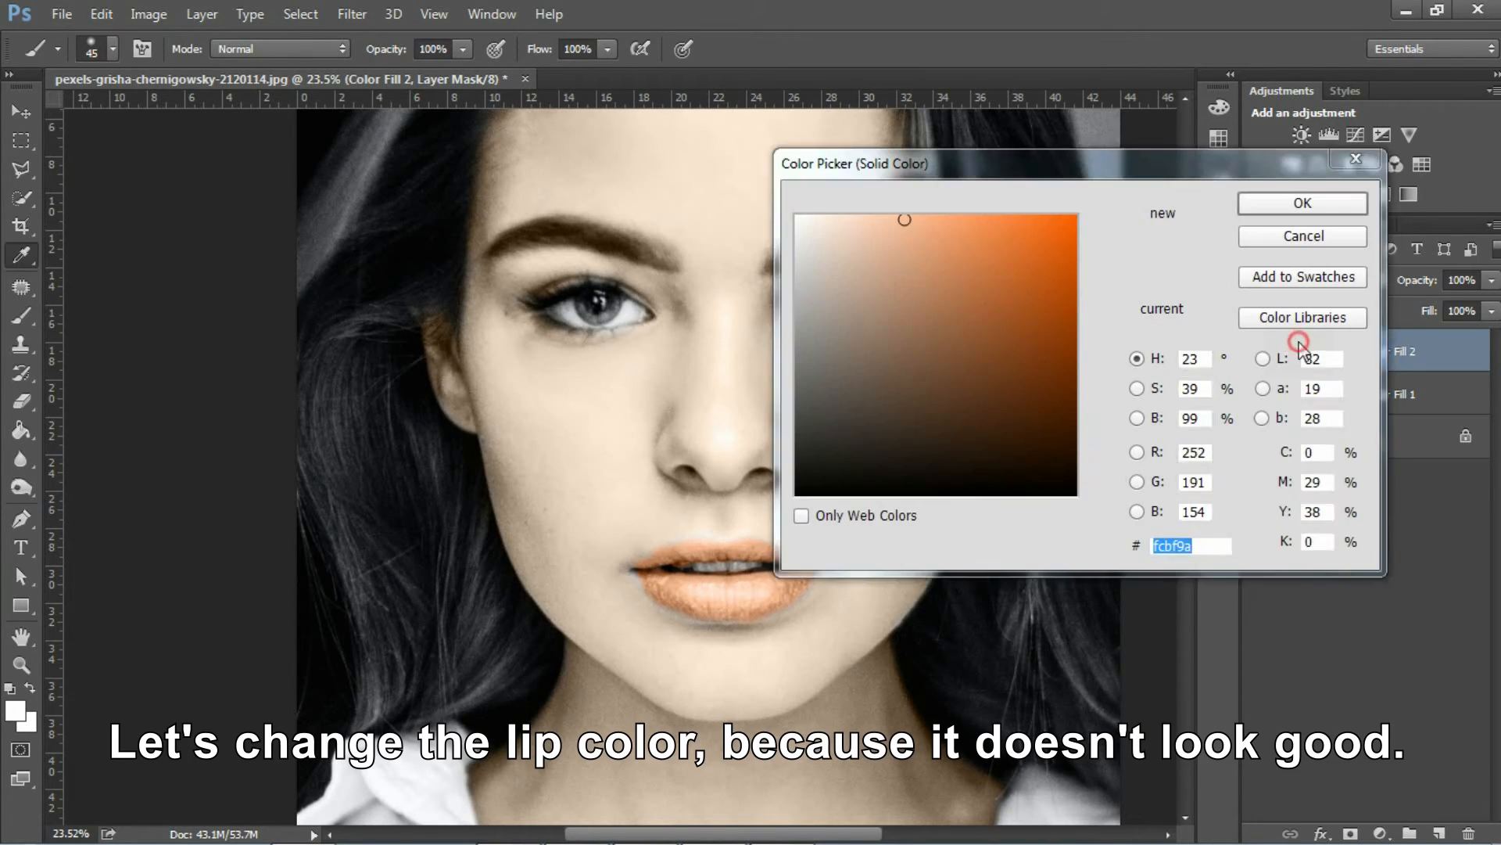
click(939, 222)
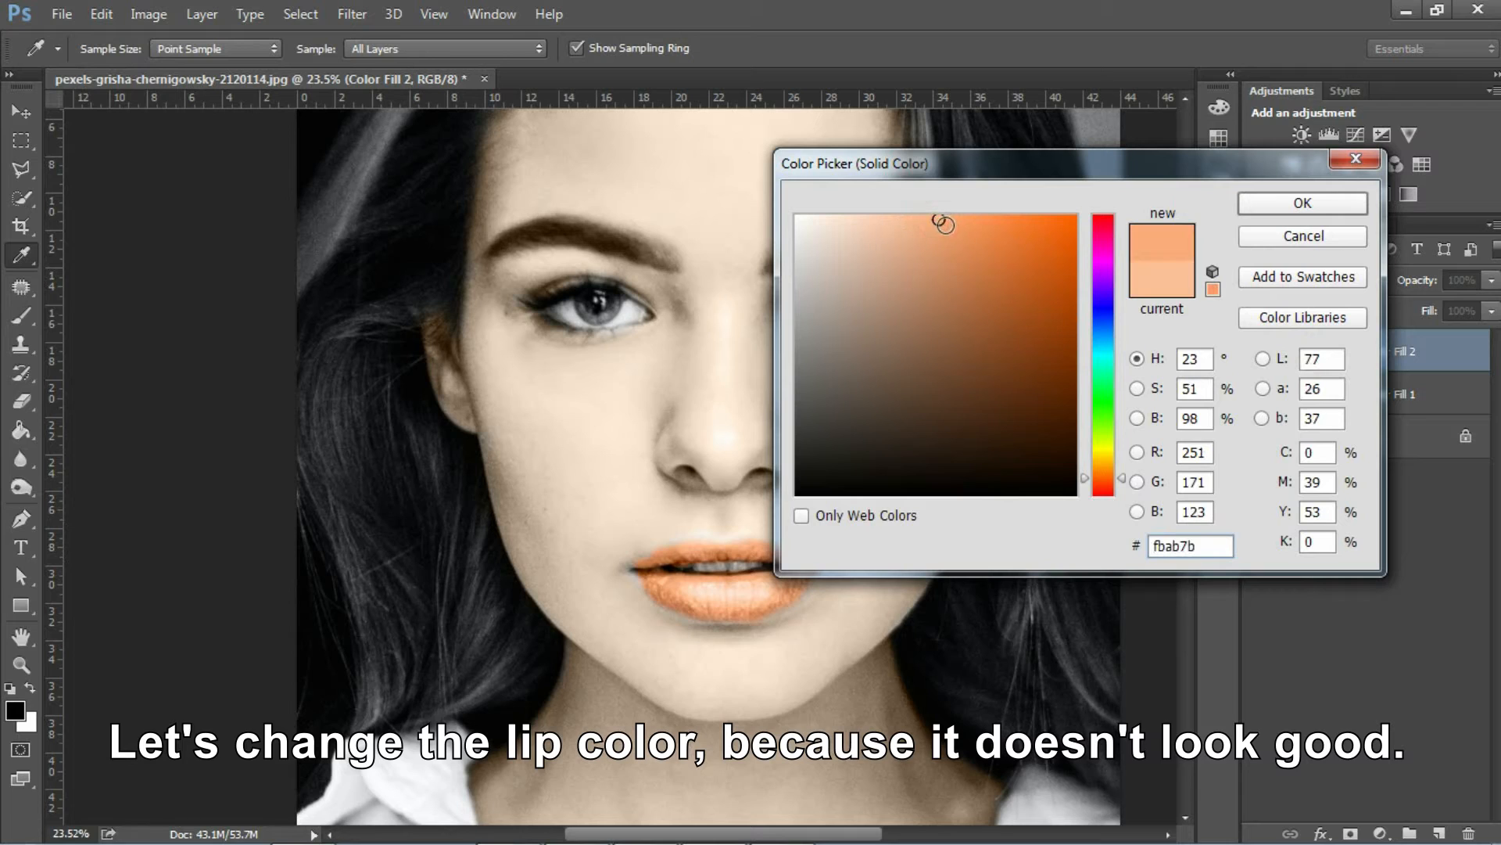
drag(1097, 242, 1101, 226)
mouse_move(973, 213)
mouse_down()
mouse_move(1020, 226)
mouse_move(907, 234)
mouse_move(1058, 294)
mouse_move(1063, 353)
mouse_move(1022, 356)
mouse_move(1057, 353)
mouse_move(1054, 365)
mouse_up()
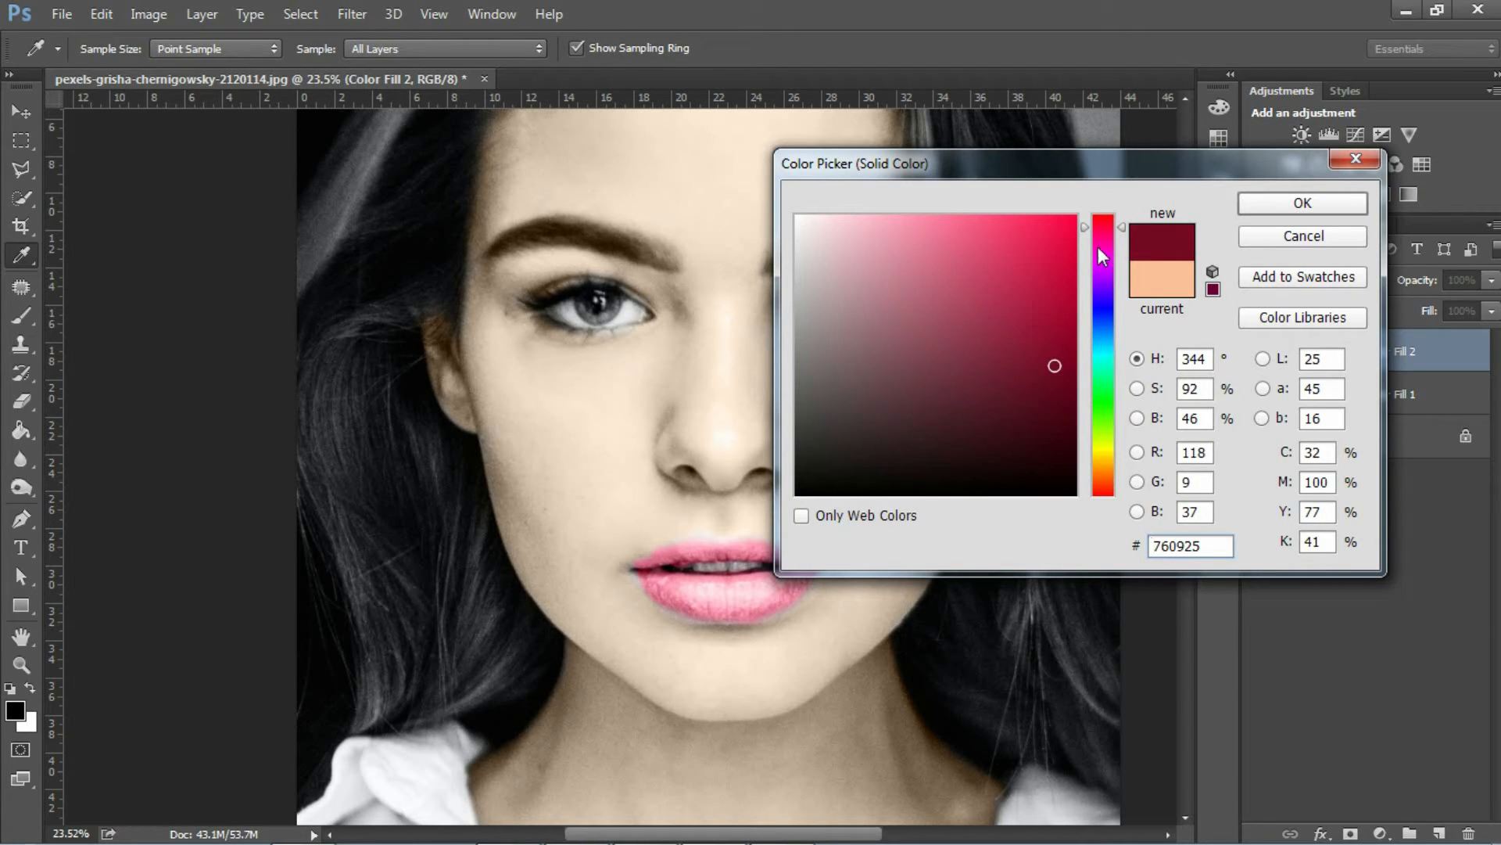
drag(1098, 232, 1096, 215)
click(1061, 373)
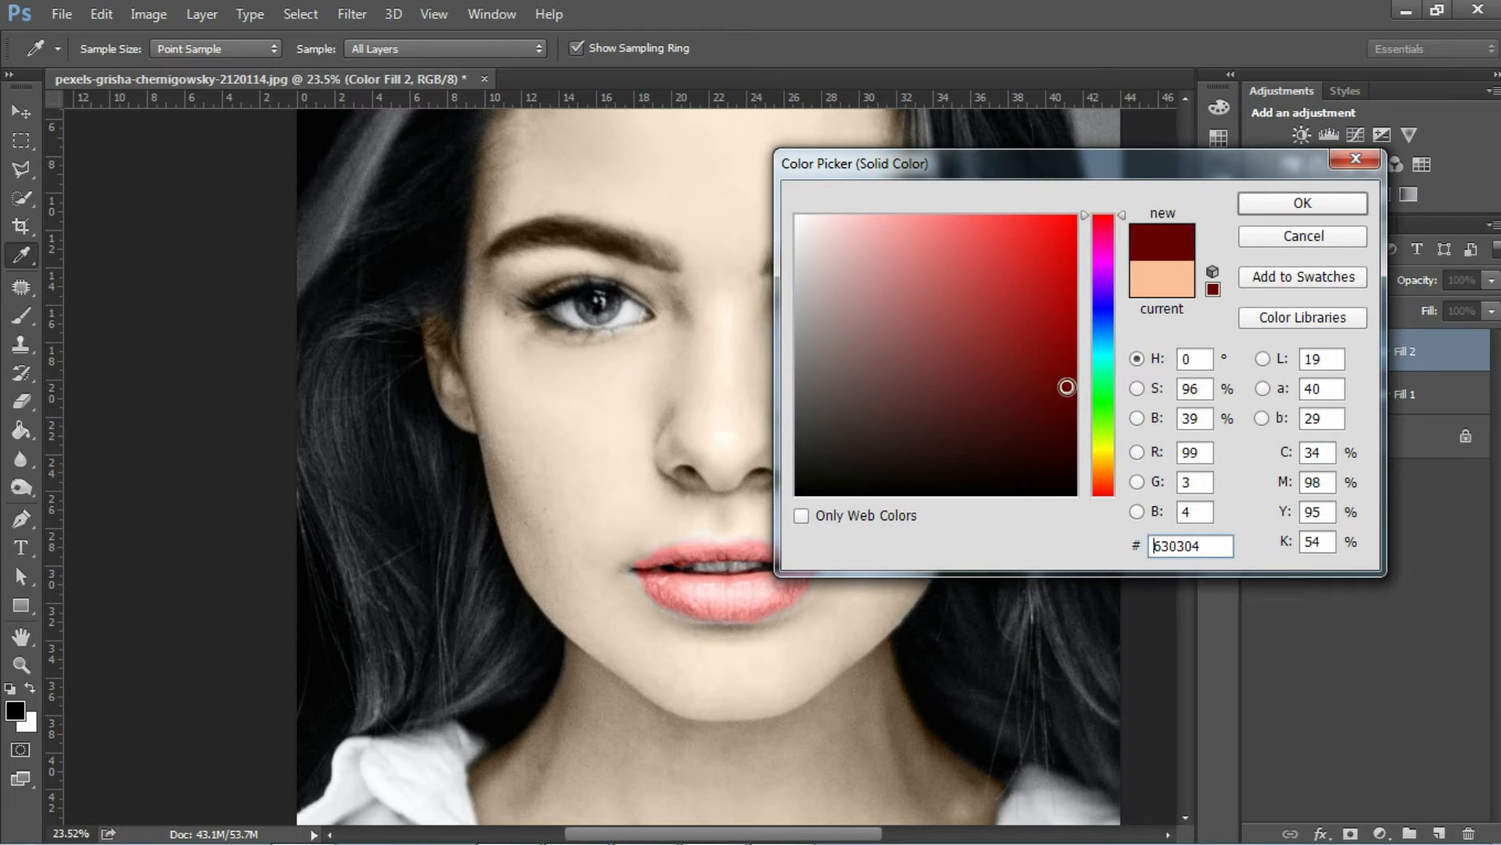
mouse_move(1066, 384)
mouse_down()
mouse_move(1049, 355)
mouse_move(1006, 406)
mouse_move(969, 412)
mouse_move(1007, 416)
mouse_up()
click(1285, 208)
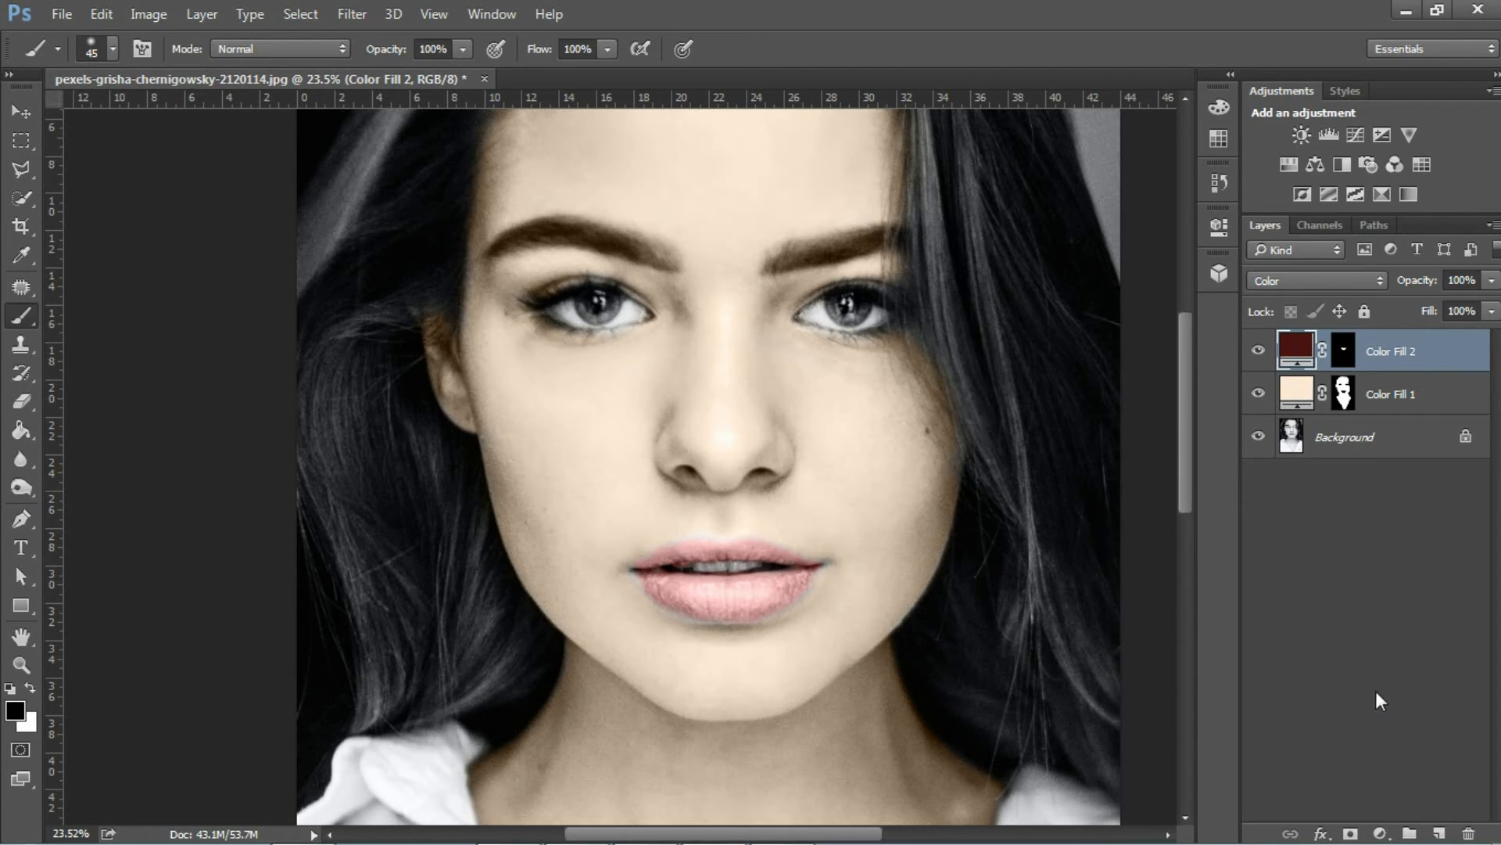
Add a third solid color fill layer in blue-violet (#421ff5) for the eyes.
click(1381, 834)
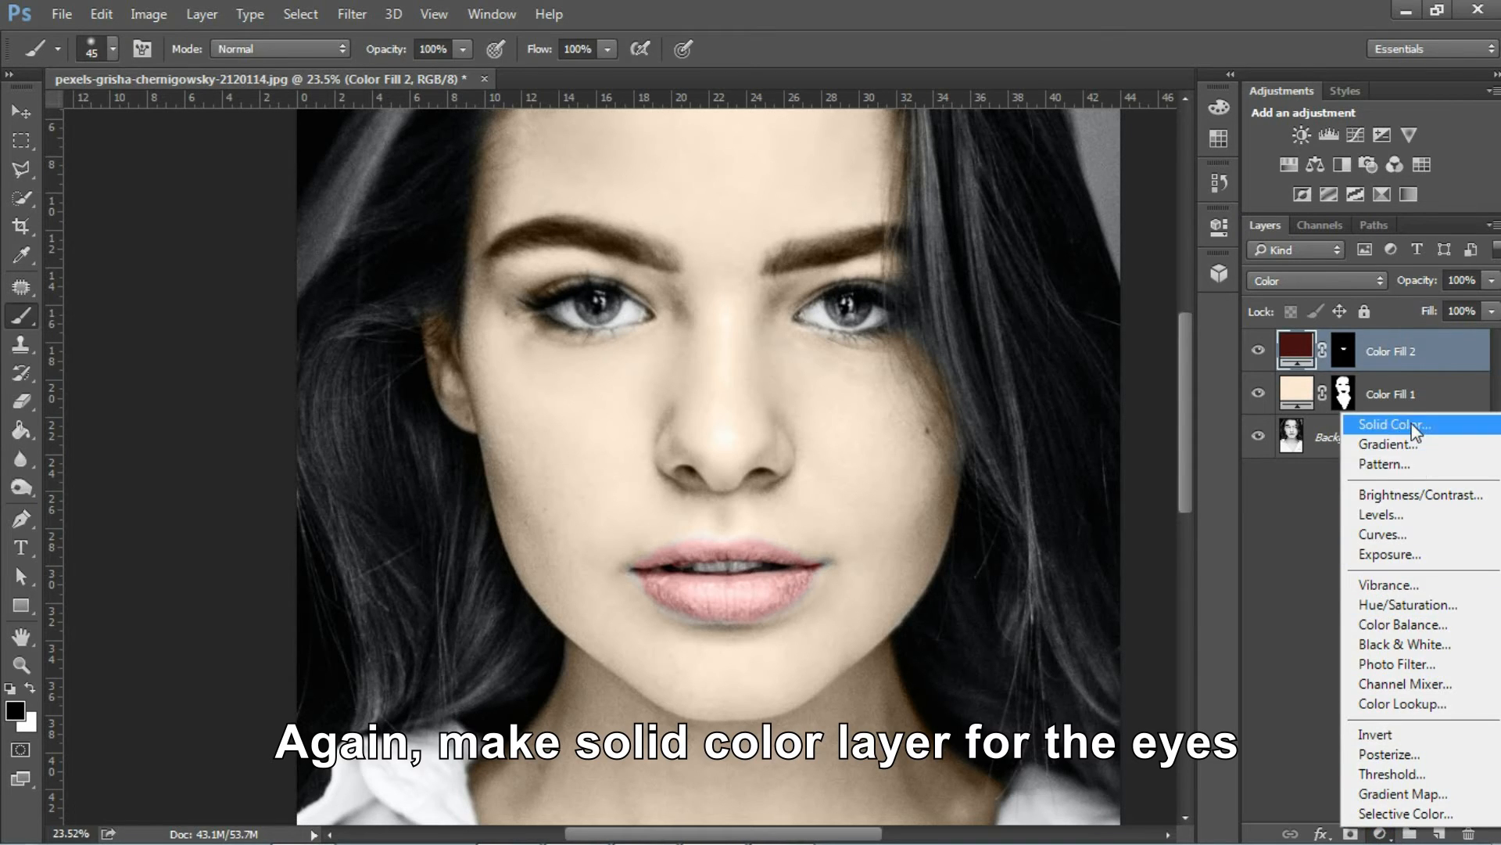
click(1412, 425)
click(1104, 304)
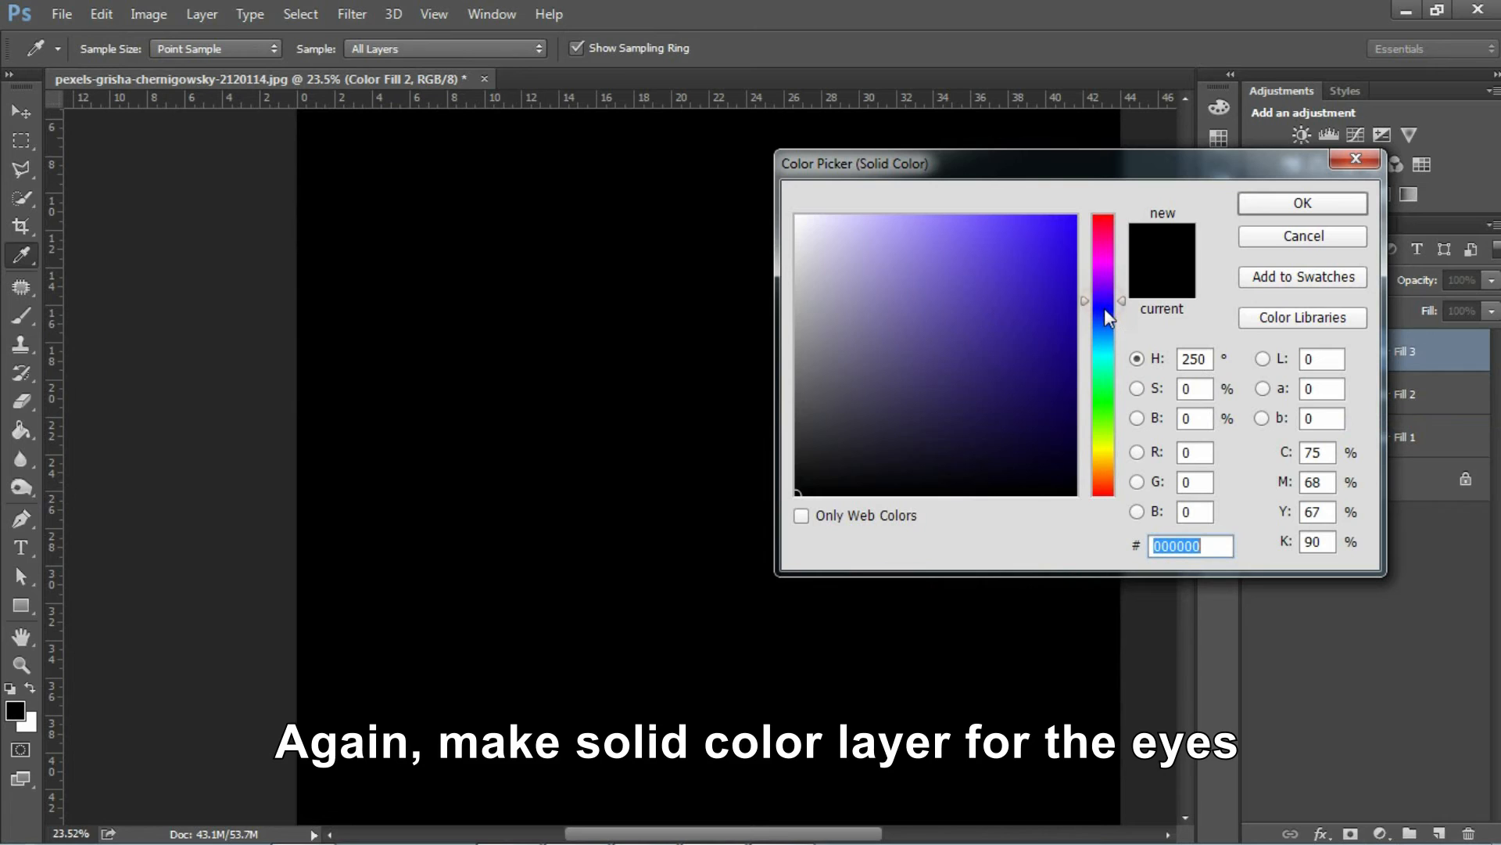
click(1041, 226)
click(1266, 207)
key(b)
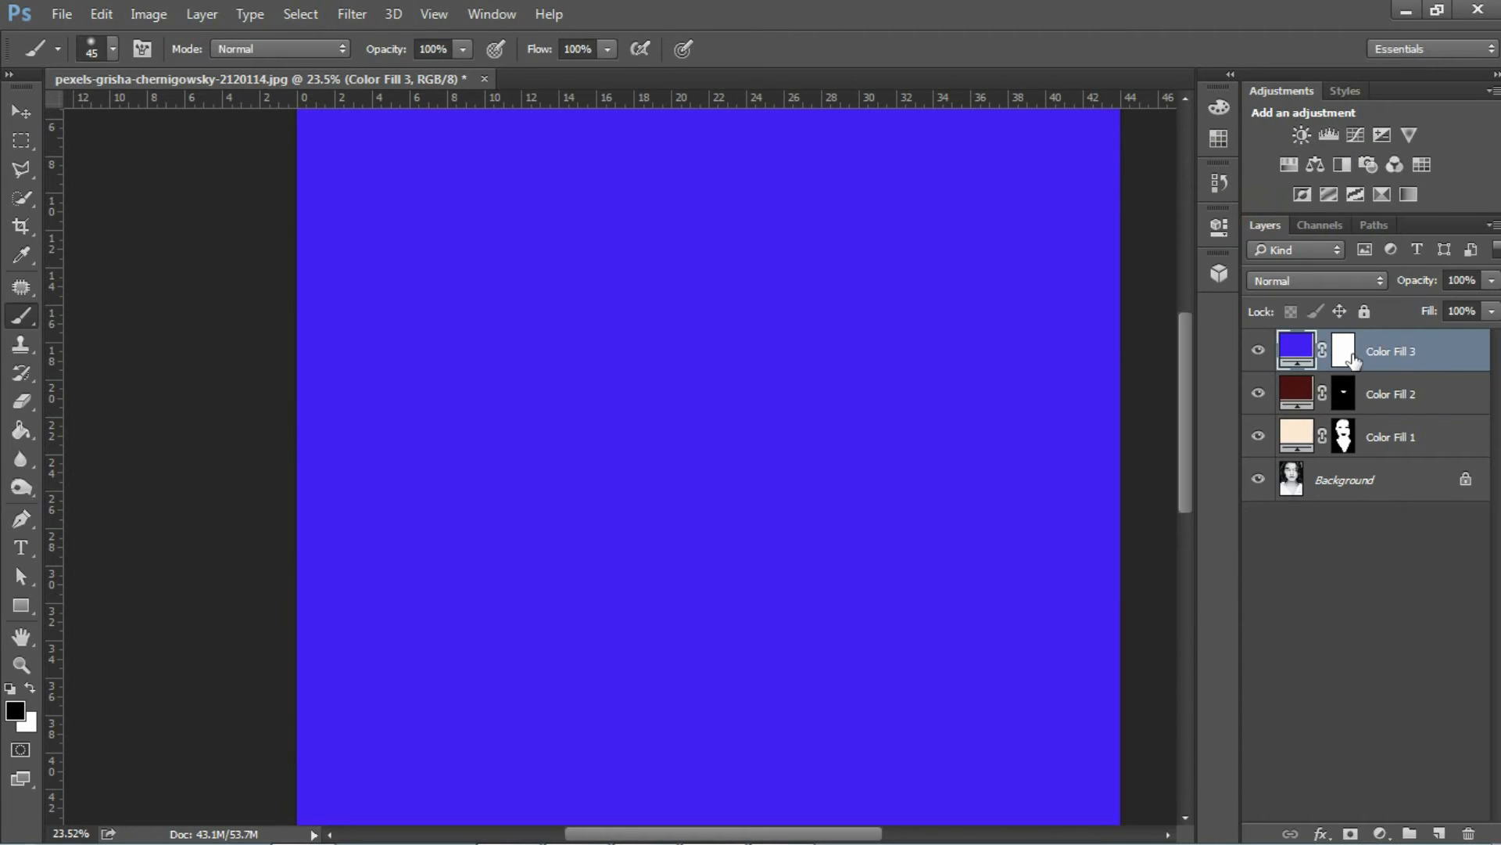
Set the eye fill layer's blending mode to Color and invert its layer mask.
click(1343, 351)
click(1331, 280)
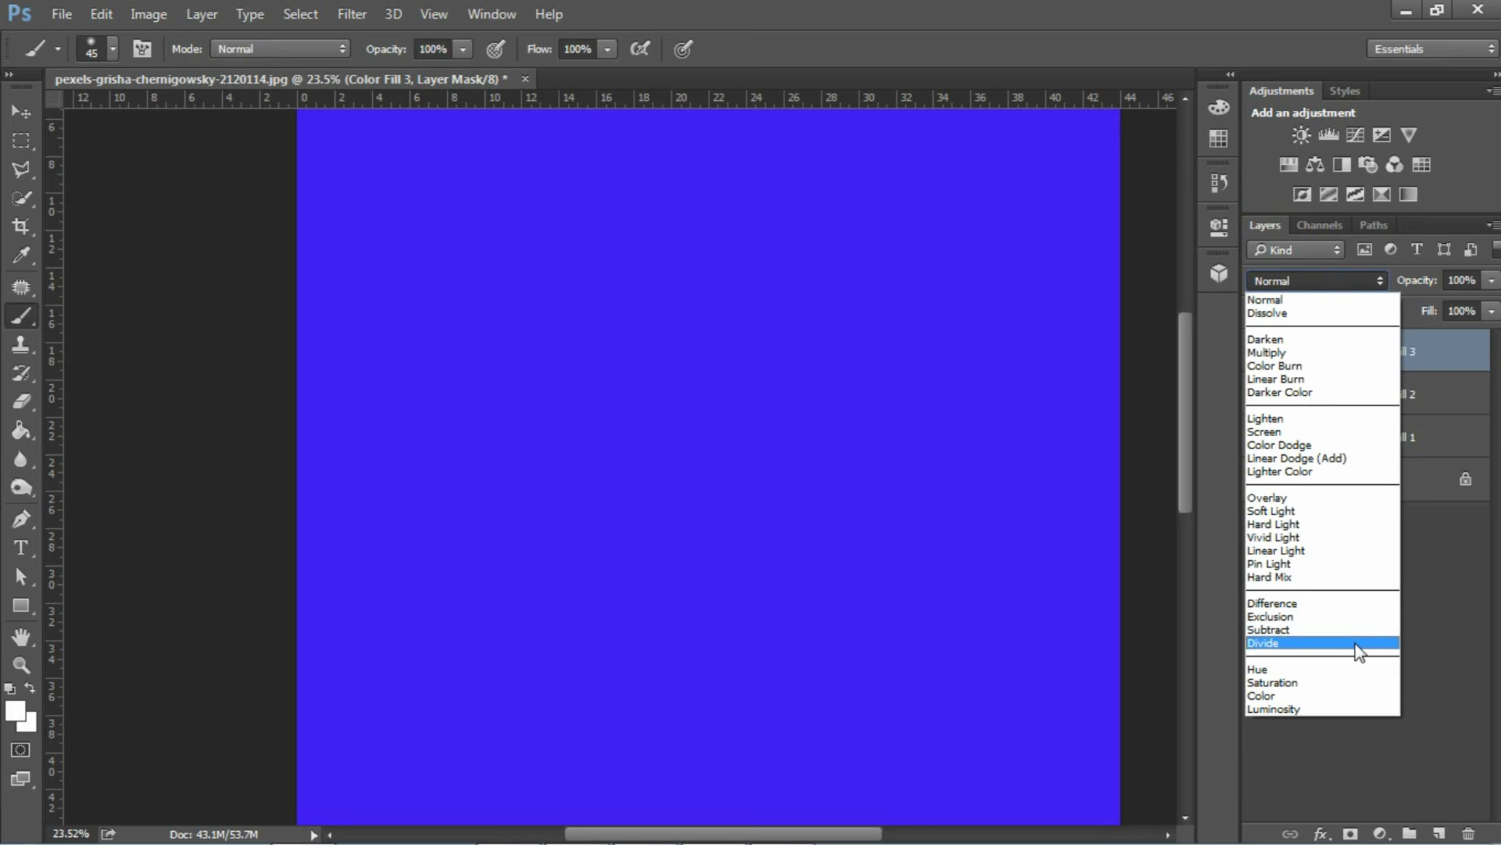
click(1342, 693)
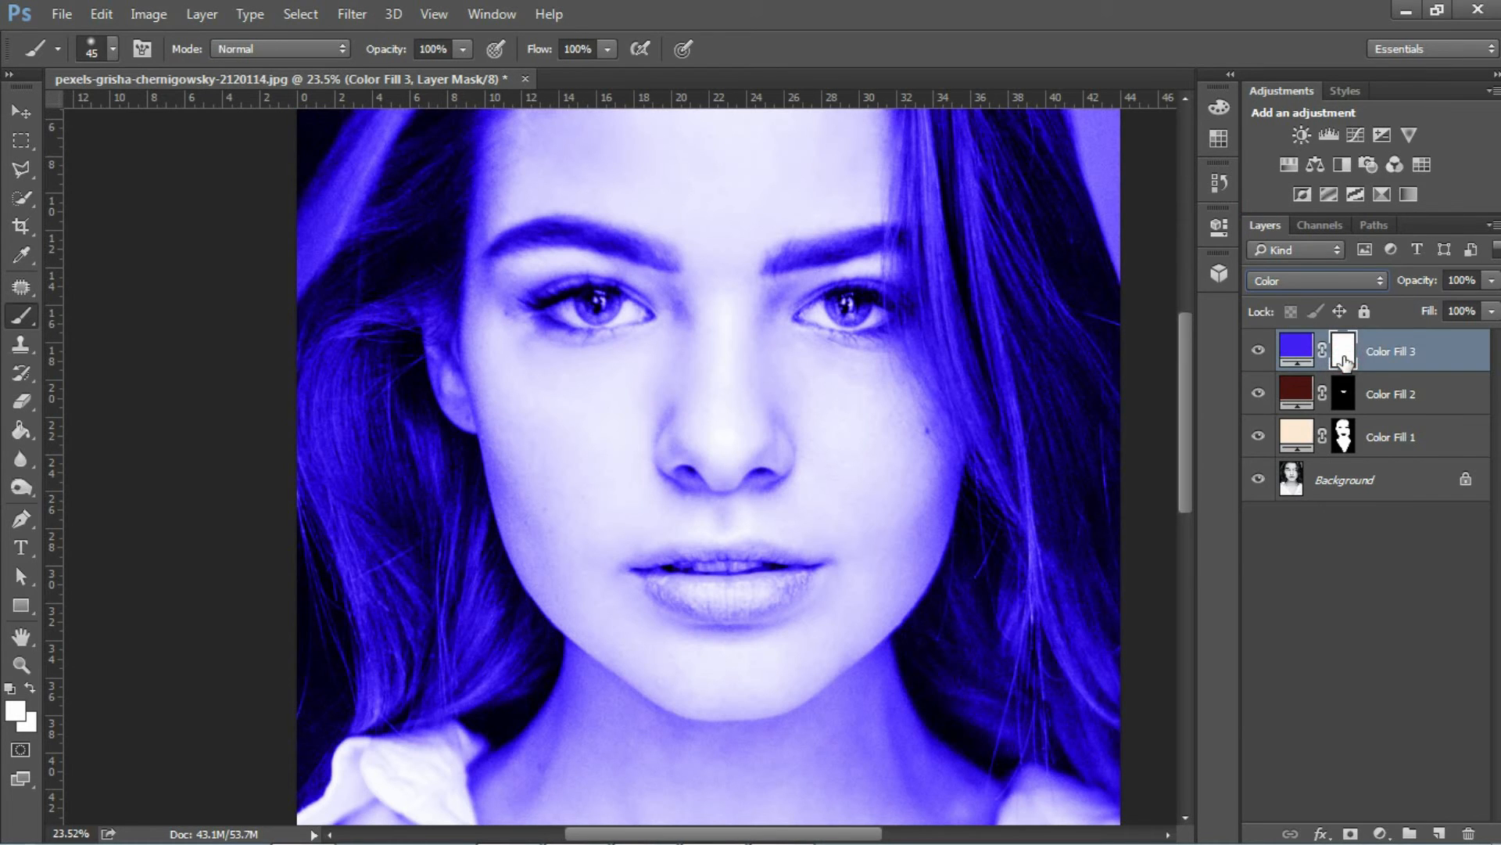
key(ctrl+i)
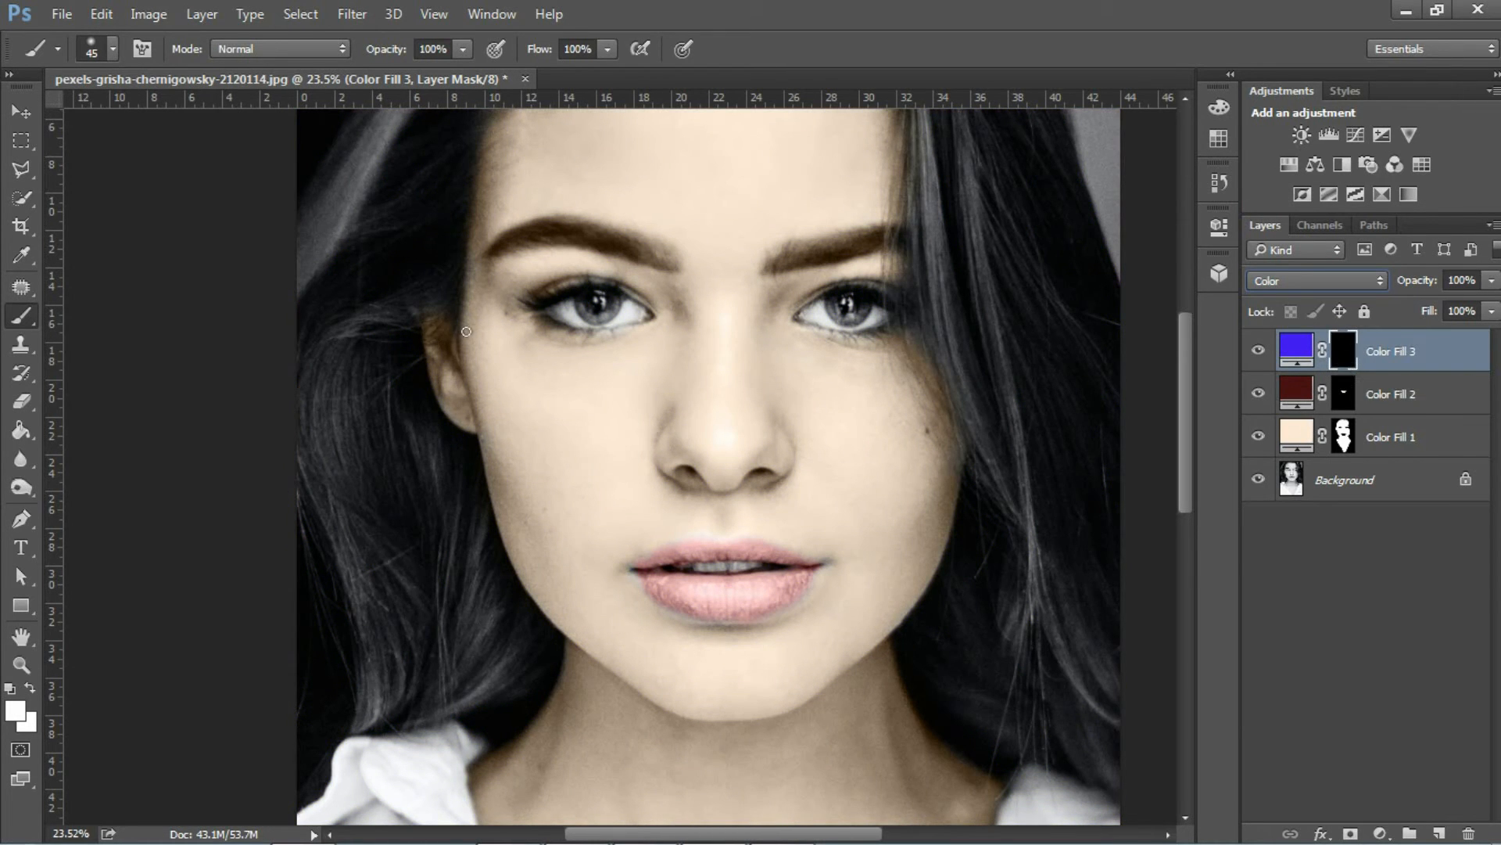
Paint the irises of both eyes in white on the eye fill layer's mask with a 45 px brush.
click(605, 331)
click(605, 331)
click(604, 331)
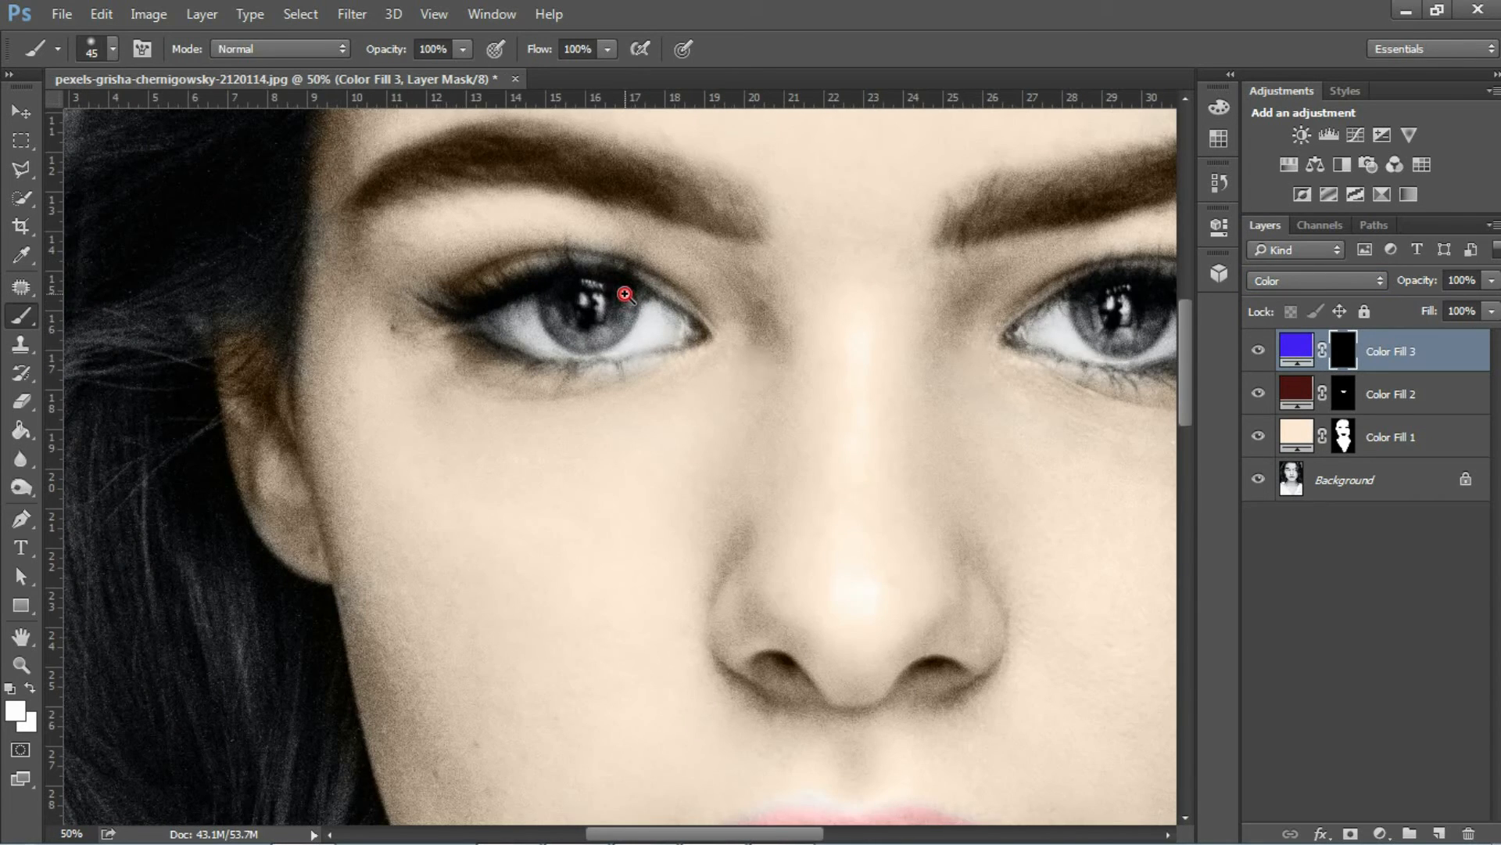
click(604, 331)
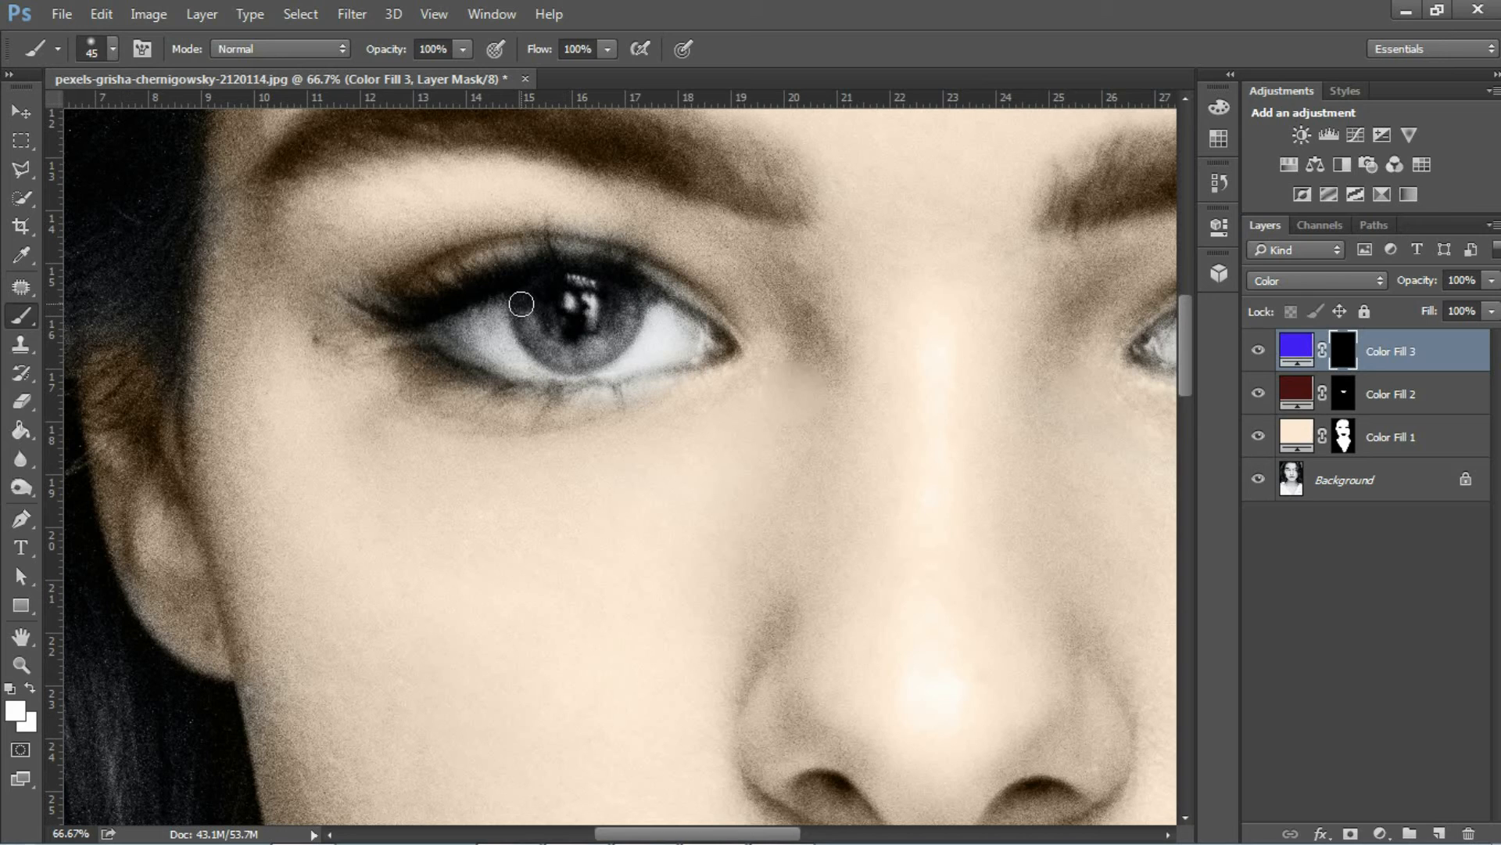
mouse_move(522, 300)
mouse_down()
mouse_move(569, 362)
mouse_move(608, 336)
mouse_move(621, 283)
mouse_move(629, 317)
mouse_move(599, 342)
mouse_move(566, 344)
mouse_move(531, 319)
mouse_move(563, 347)
mouse_move(541, 304)
mouse_move(577, 349)
mouse_up()
mouse_move(1019, 496)
mouse_down()
mouse_move(671, 434)
mouse_move(577, 440)
mouse_move(562, 477)
mouse_up()
mouse_move(804, 286)
mouse_down()
mouse_move(828, 329)
mouse_move(792, 284)
mouse_move(798, 308)
mouse_move(846, 331)
mouse_move(893, 292)
mouse_move(870, 331)
mouse_move(831, 336)
mouse_move(789, 285)
mouse_move(823, 331)
mouse_move(876, 308)
mouse_up()
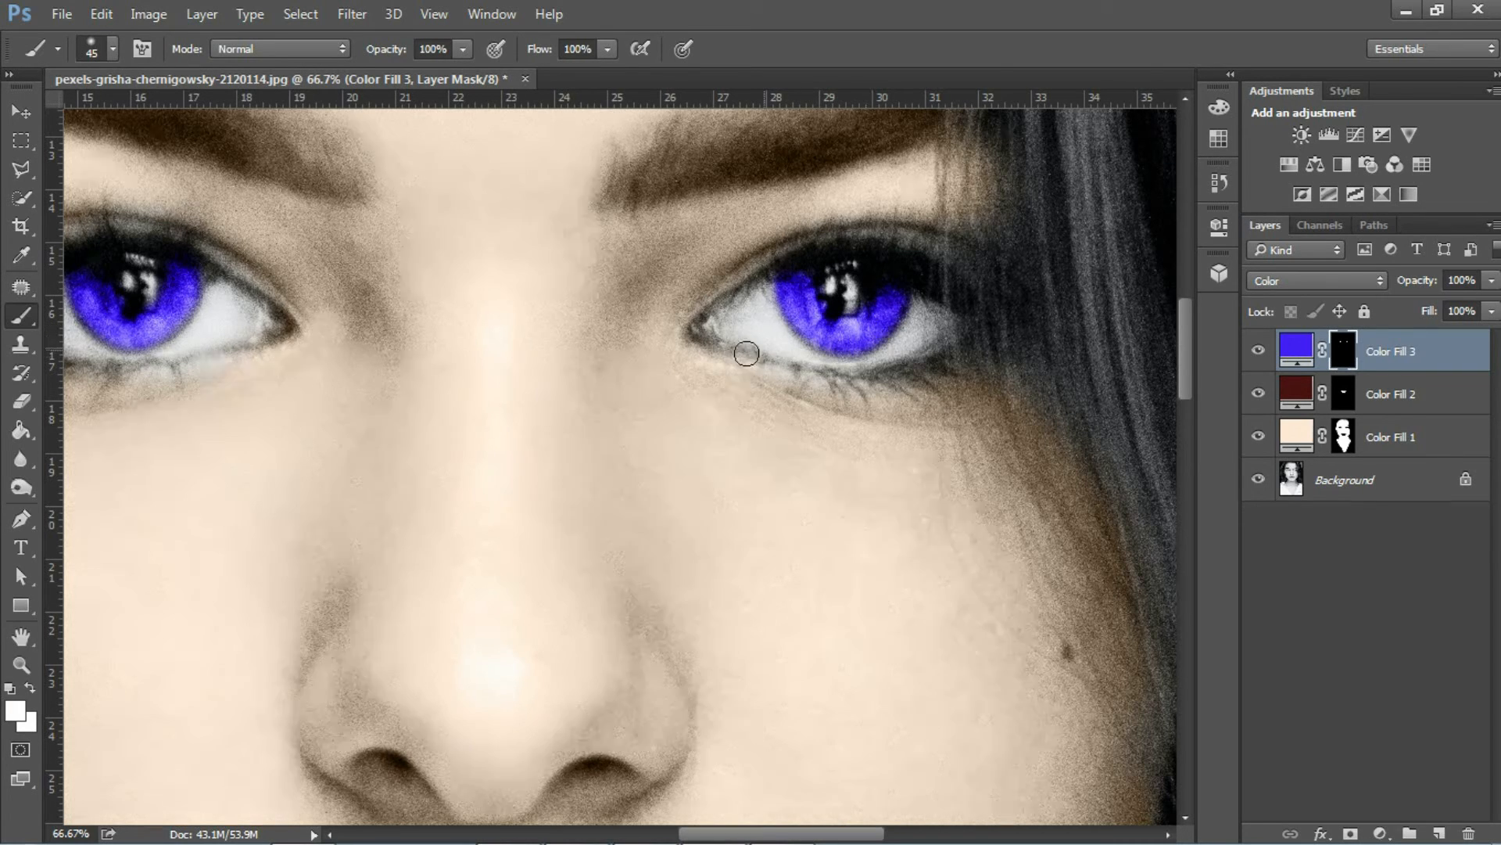
Change the eye fill layer's color to a dark teal blue (#09384a).
alt+click(702, 492)
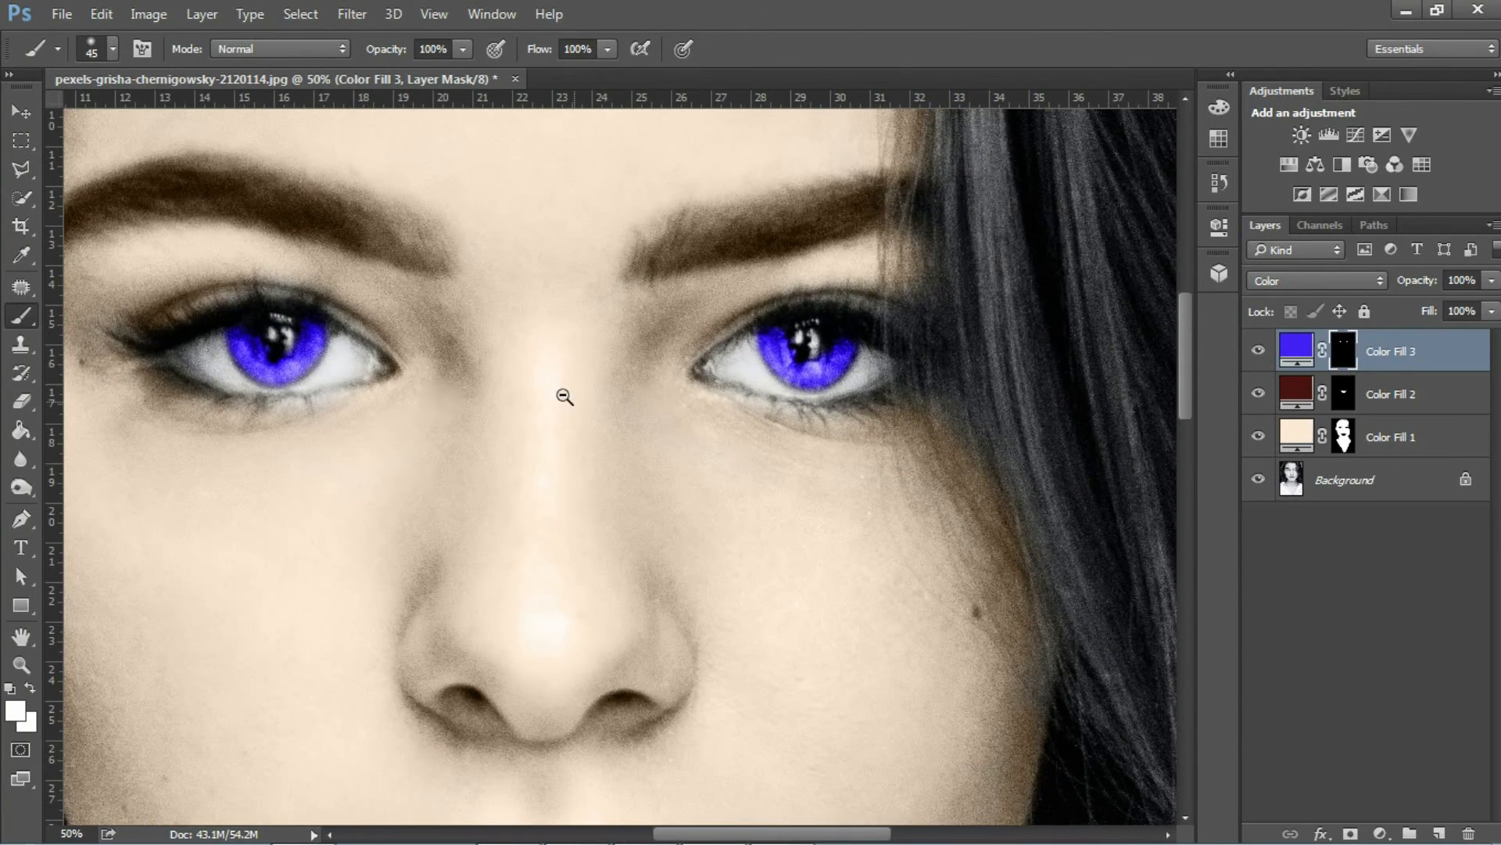
alt+click(540, 378)
double_click(1296, 356)
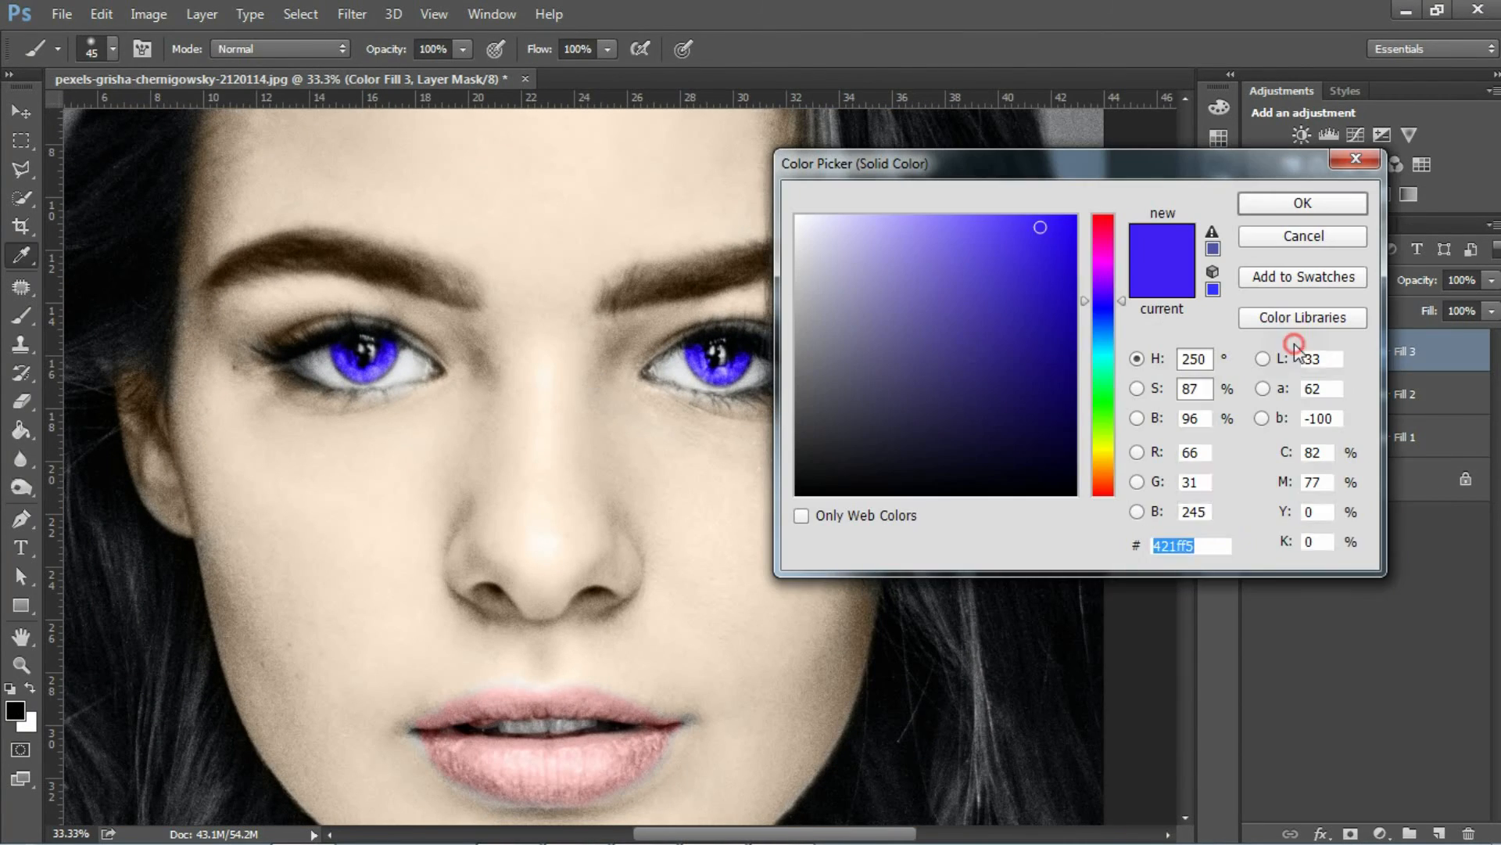
mouse_move(1041, 237)
mouse_down()
mouse_move(1059, 345)
mouse_move(1035, 373)
mouse_up()
click(1104, 342)
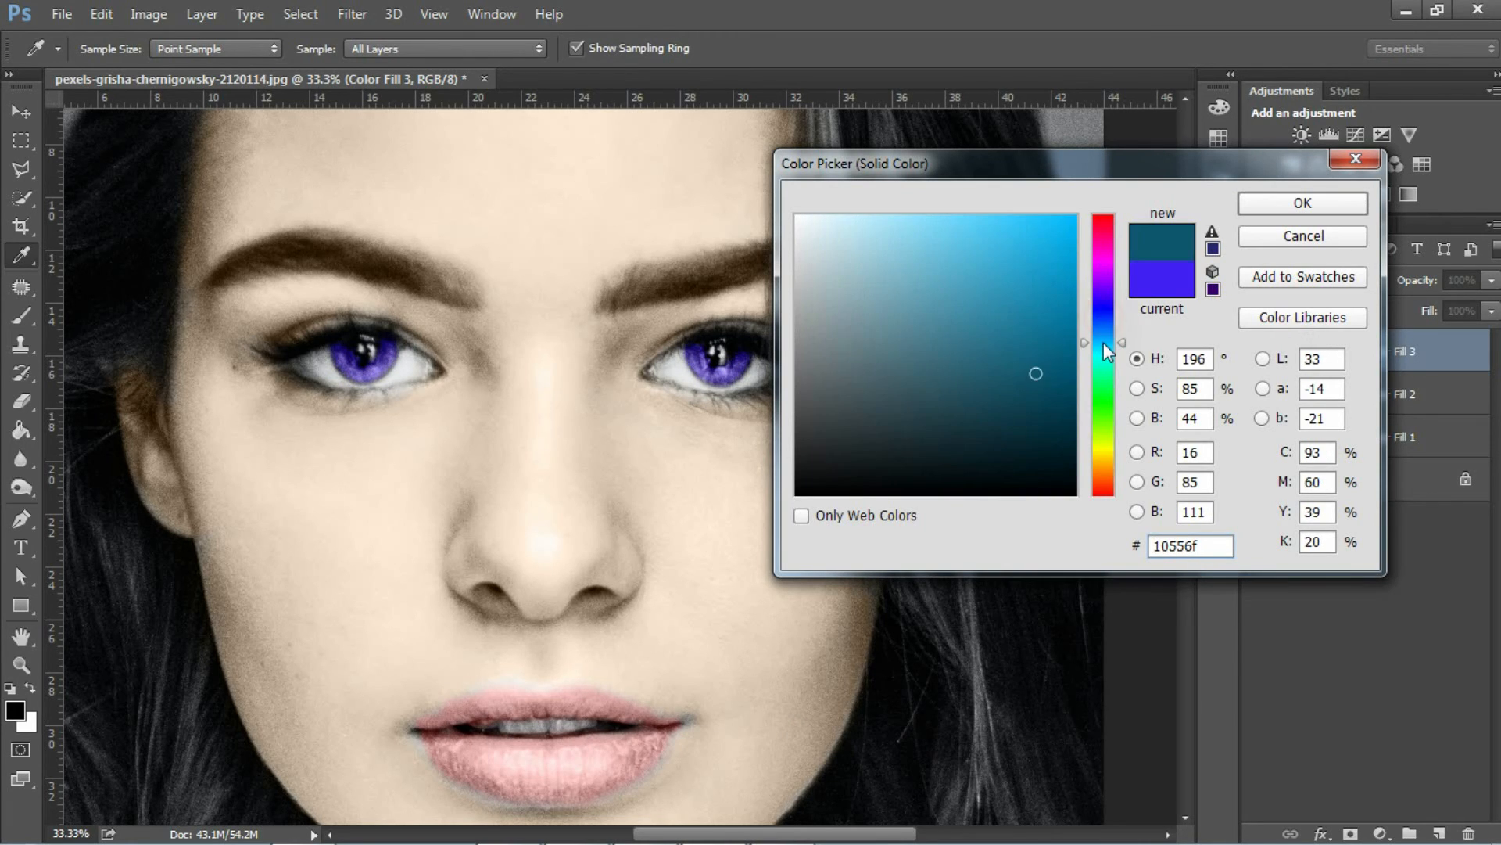
click(1054, 398)
mouse_move(1053, 397)
mouse_down()
mouse_move(1059, 409)
mouse_move(1042, 410)
mouse_up()
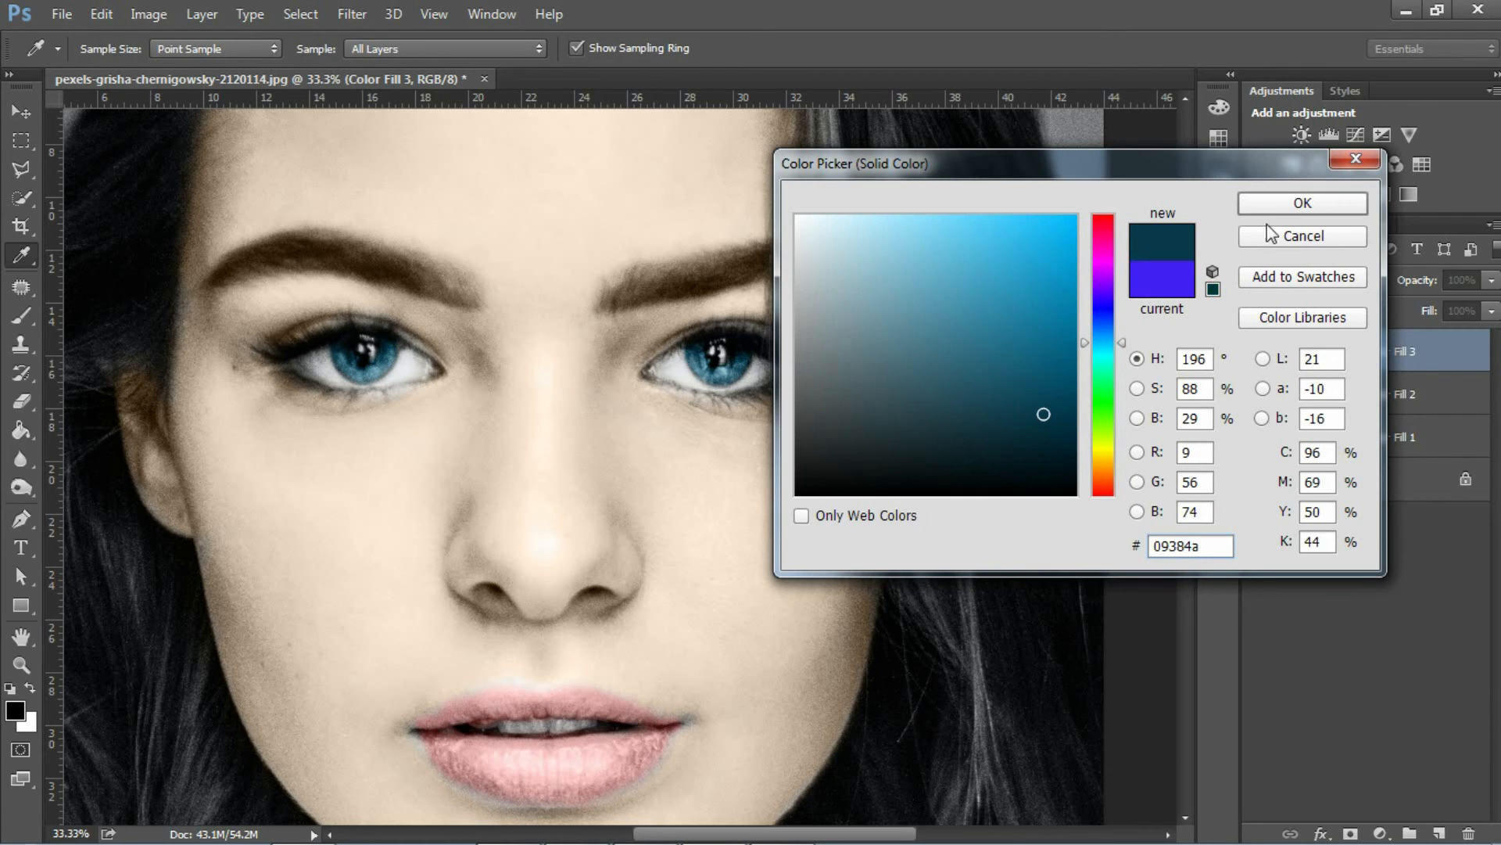
click(1302, 202)
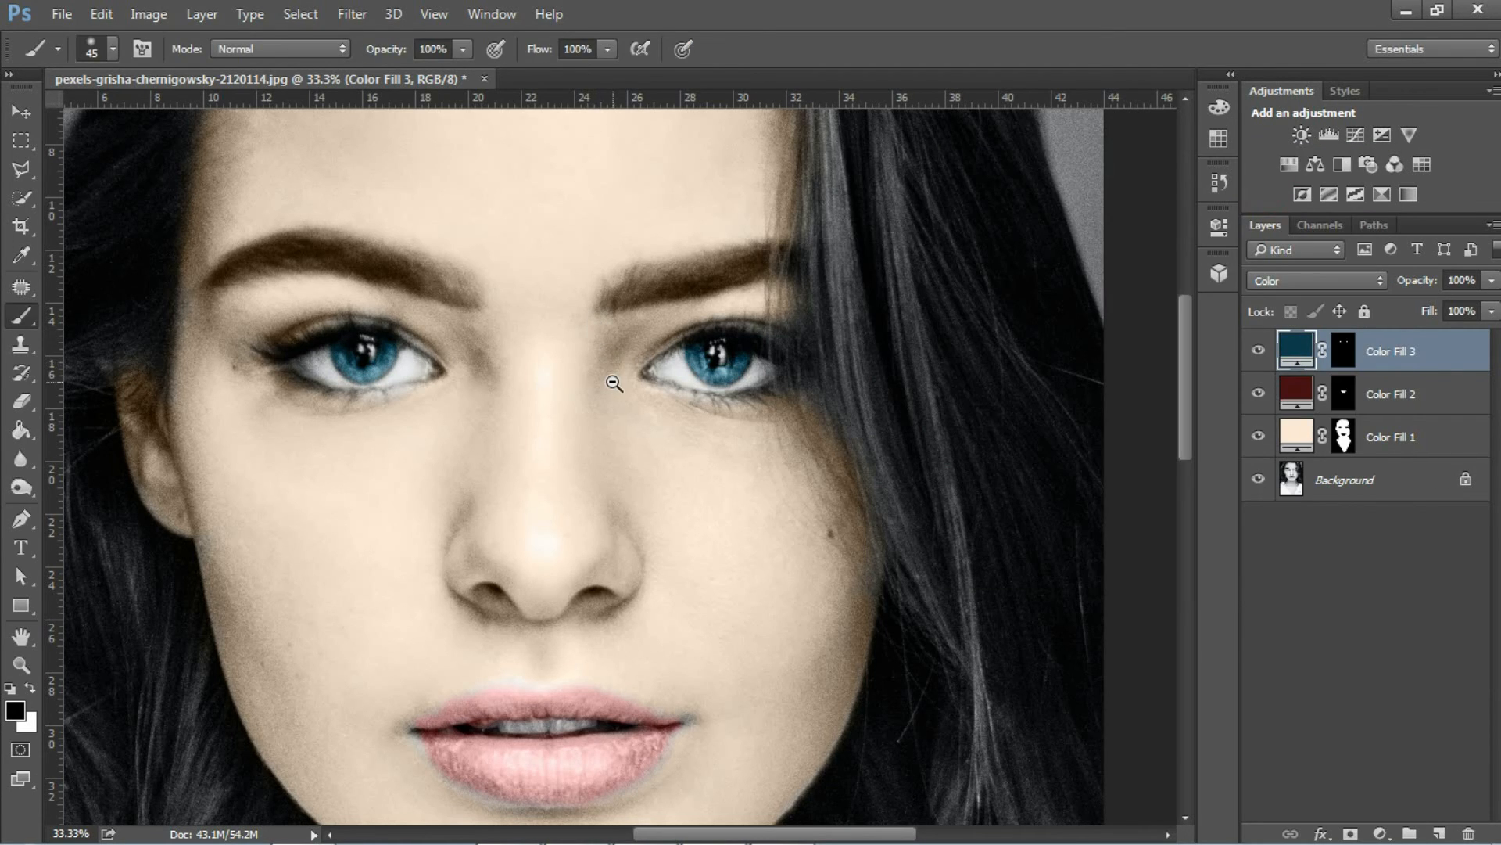
Change the skin fill layer's color to a slightly deeper, more saturated peach tone.
alt+click(614, 383)
alt+click(604, 384)
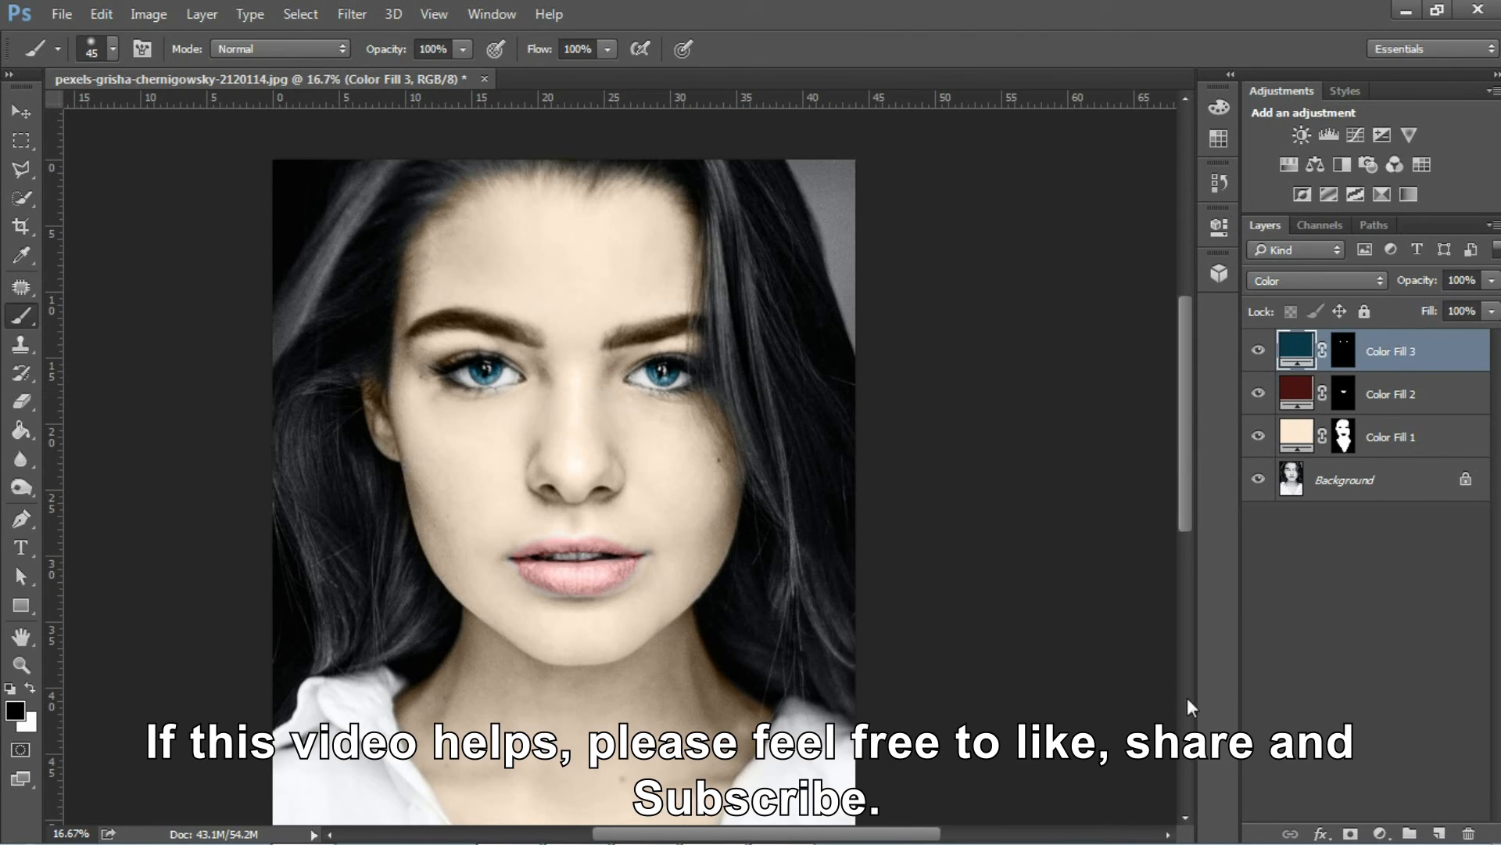
scroll(969, 573, down, 1)
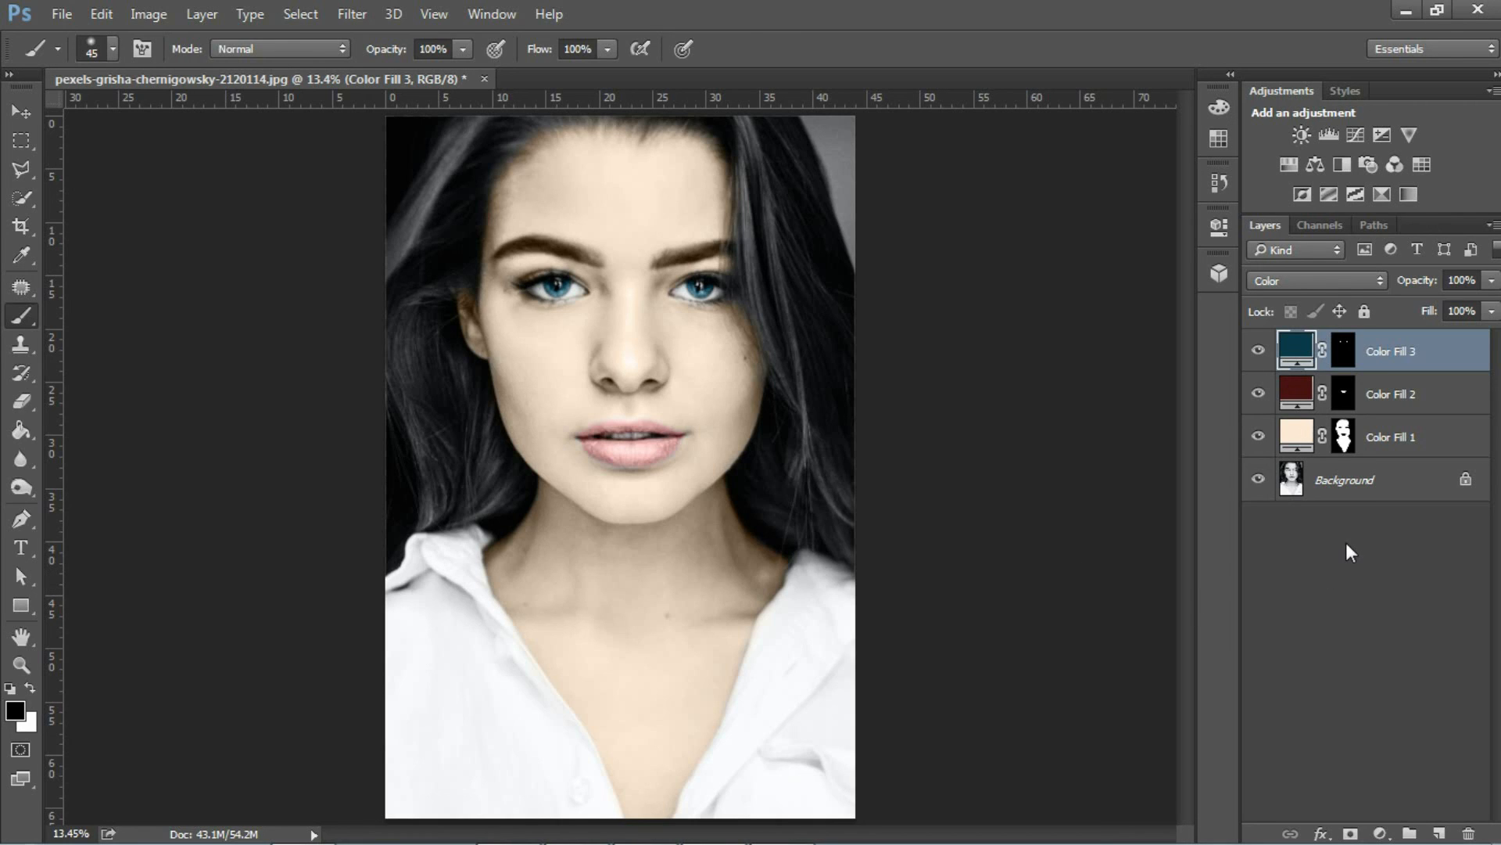
double_click(1302, 430)
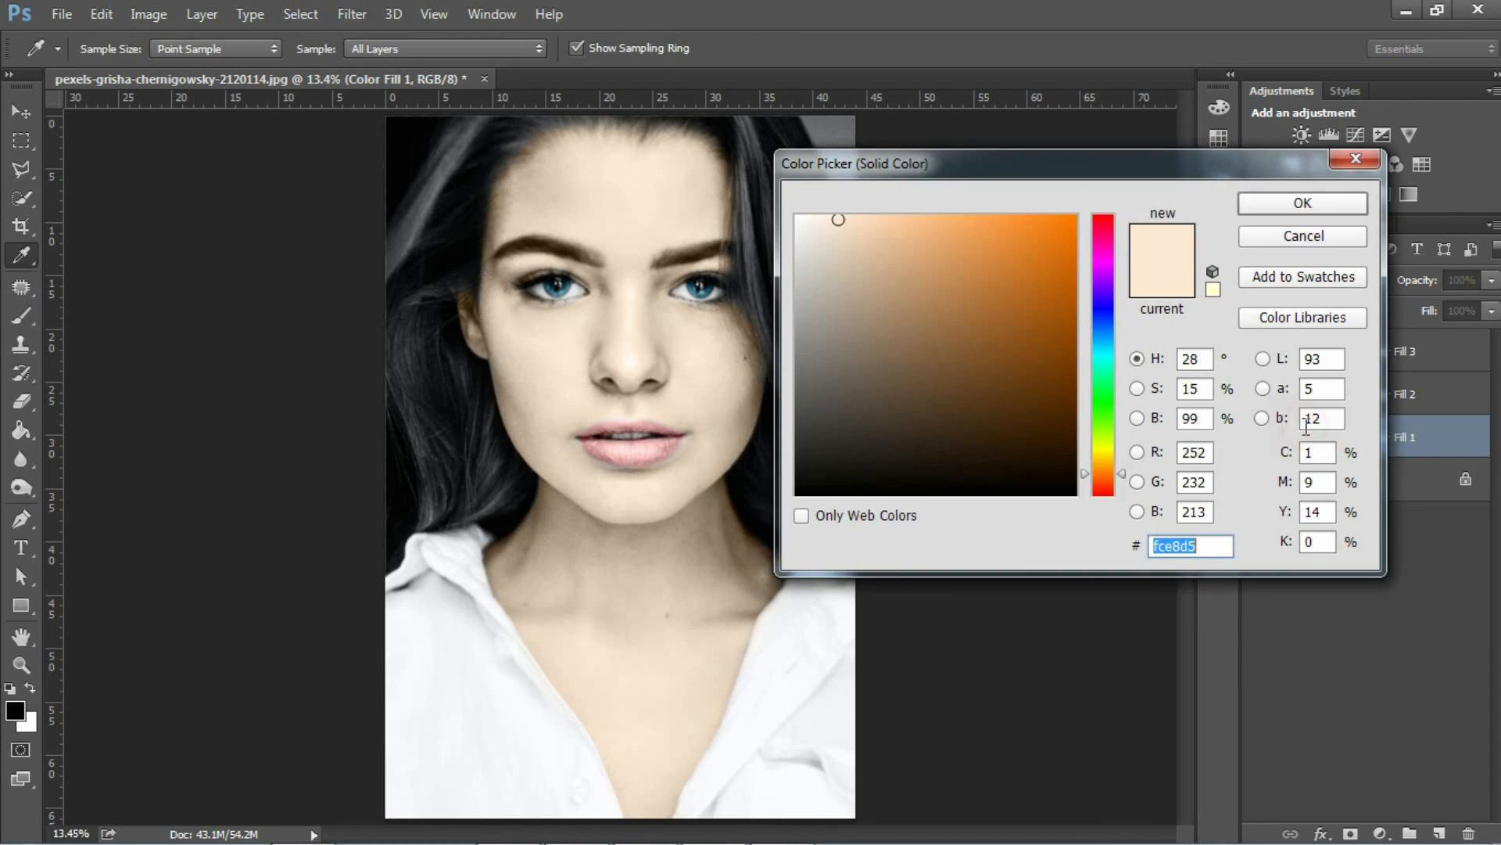
click(849, 217)
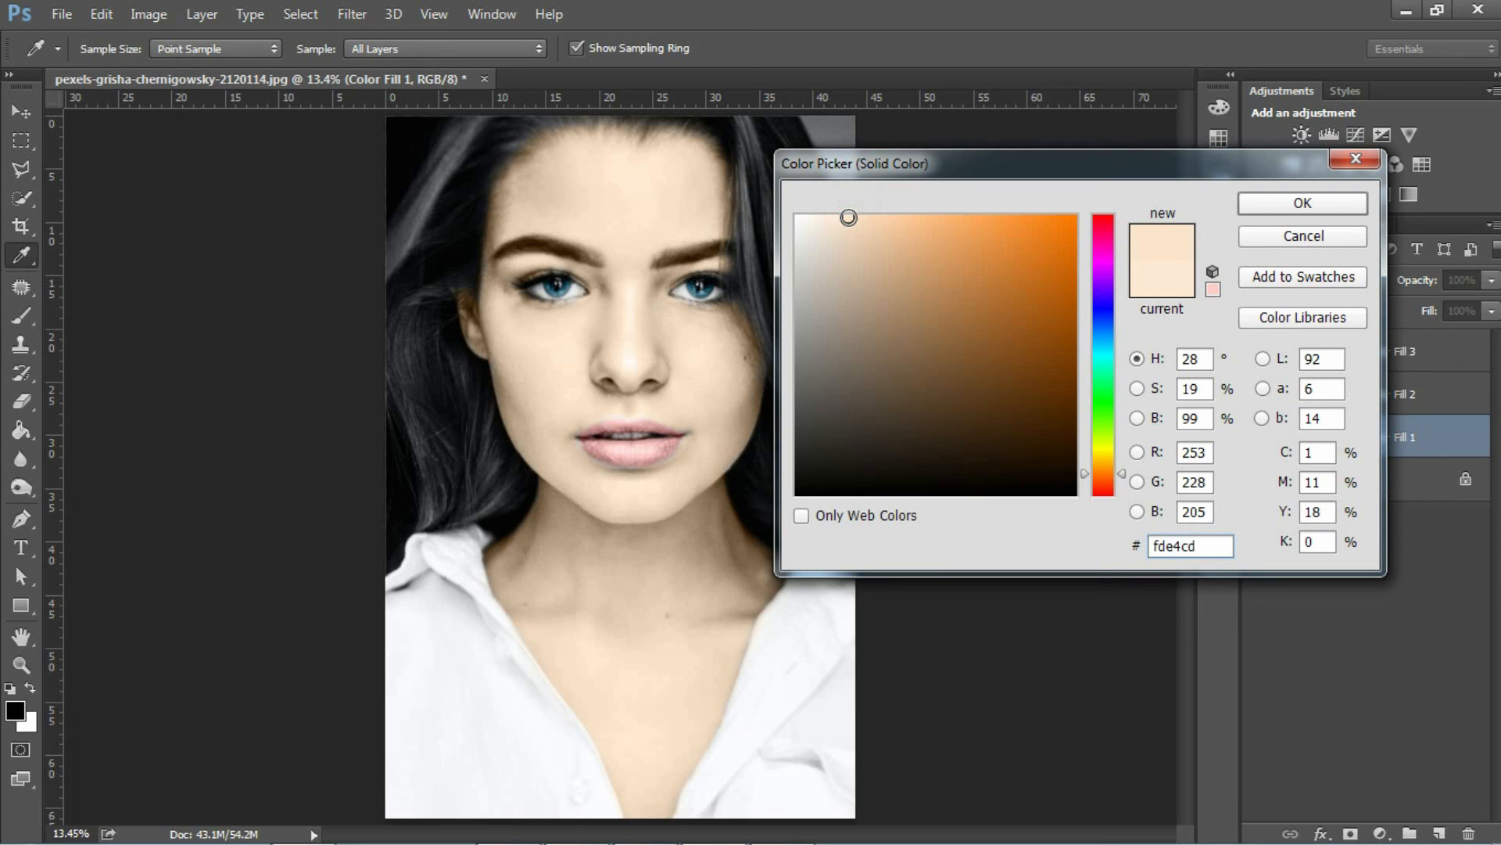
drag(848, 218, 868, 232)
click(1282, 205)
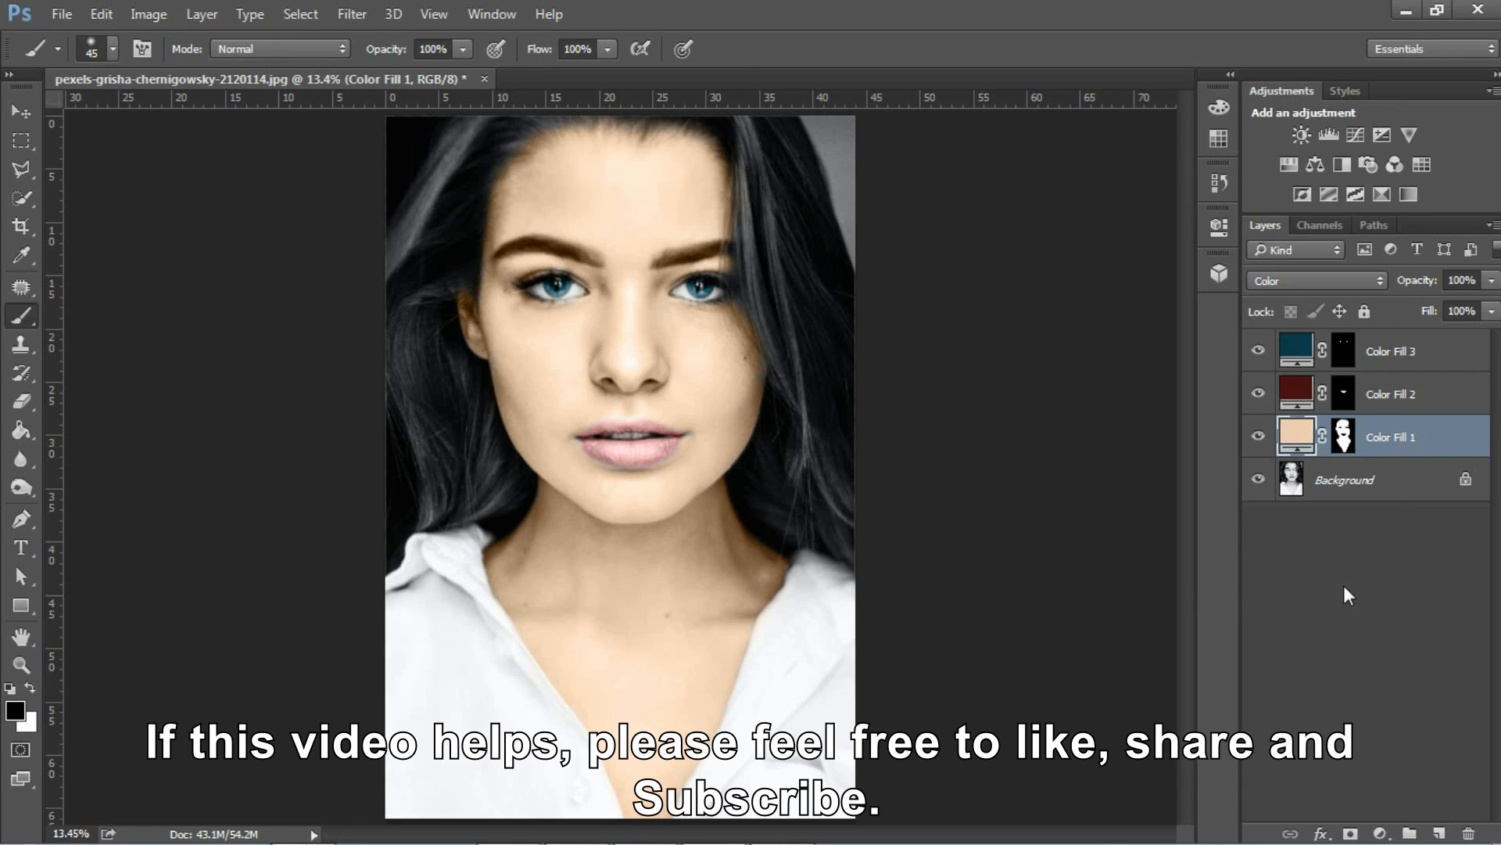
Duplicate the Background layer.
click(1333, 478)
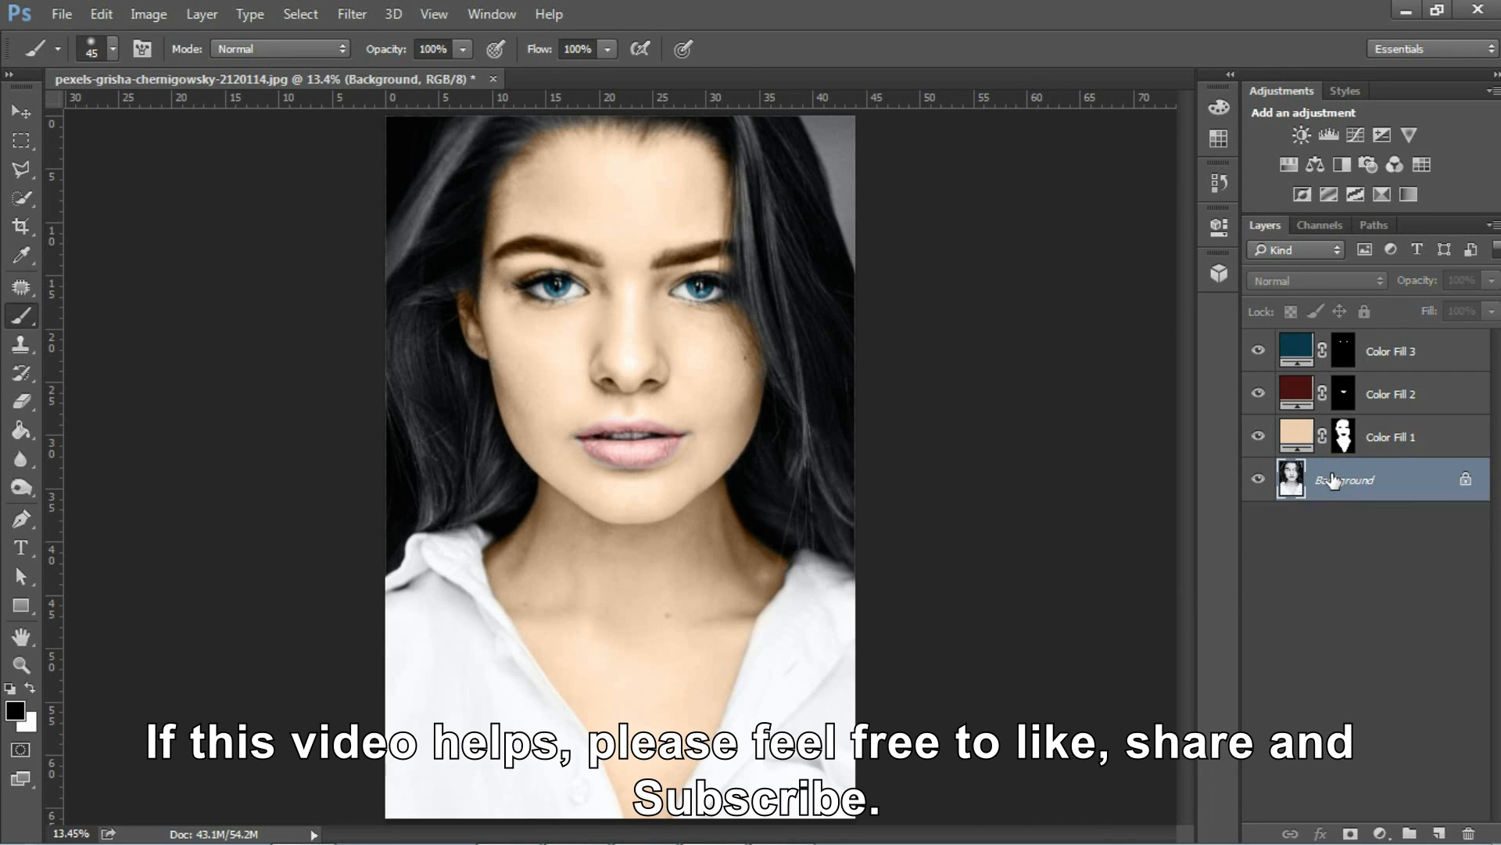
key(ctrl+j)
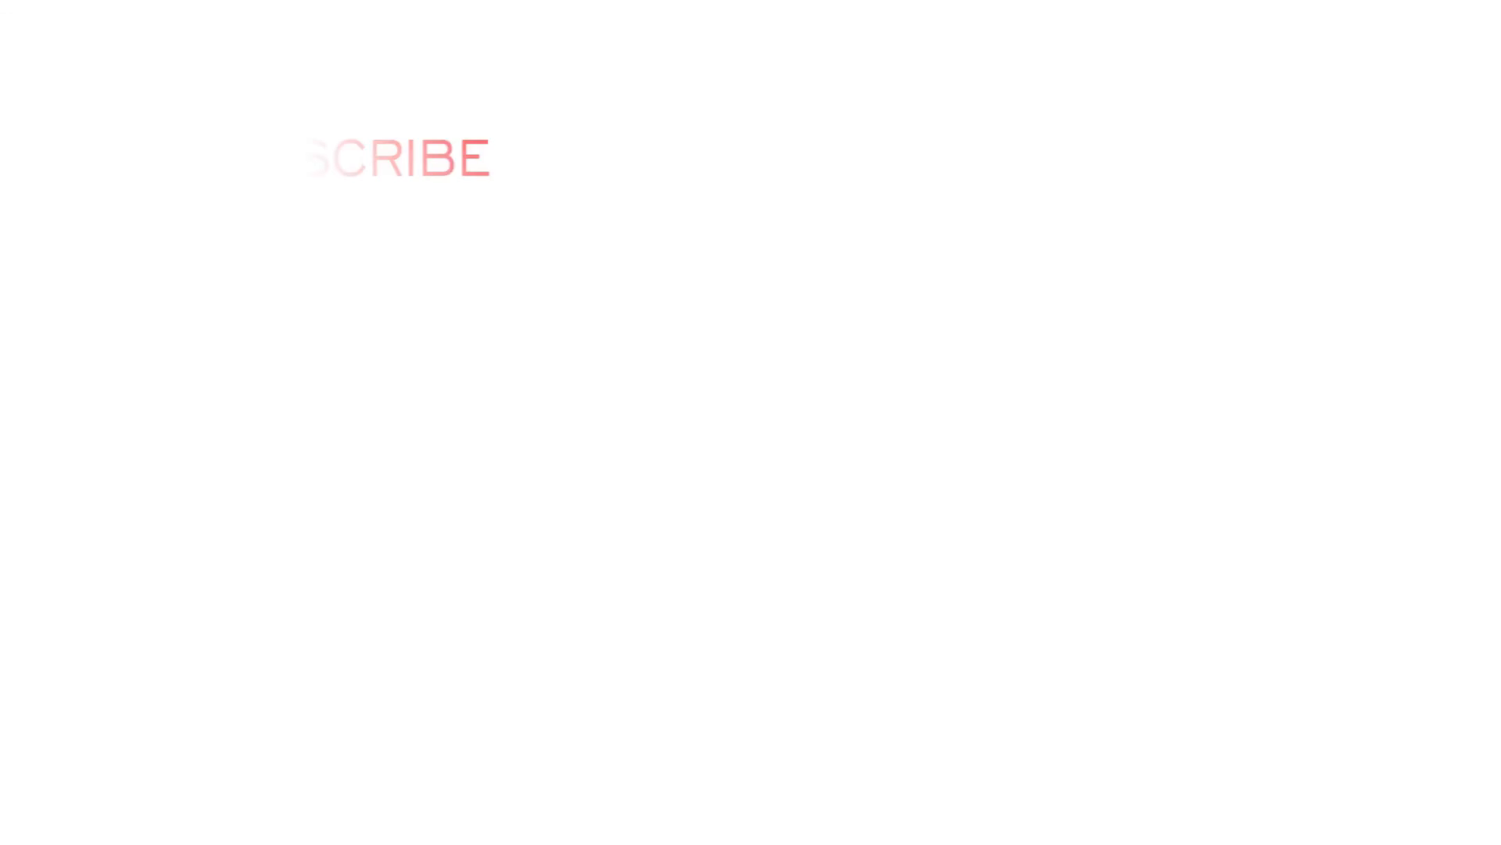